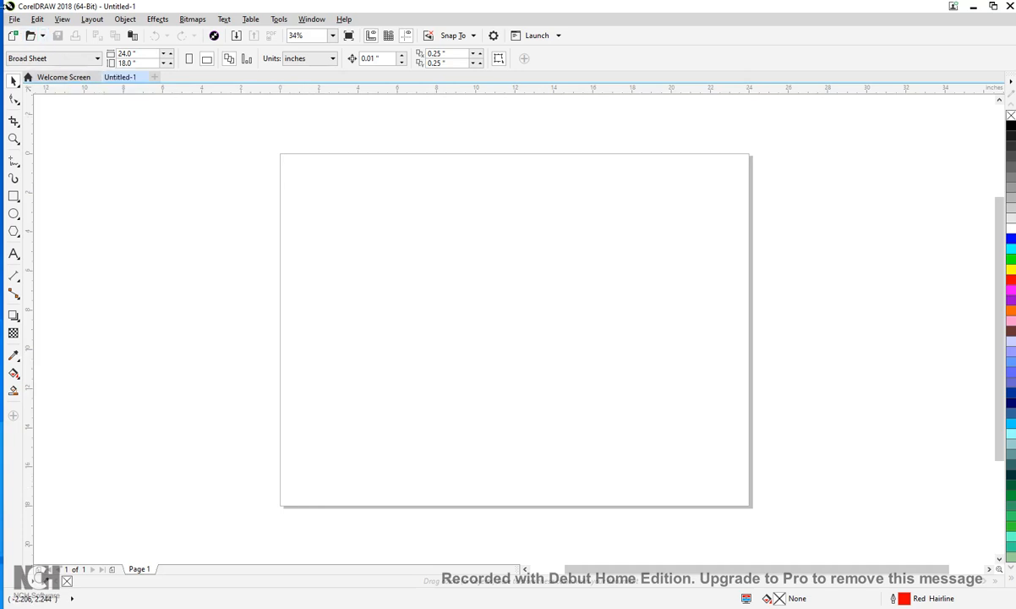
- Import Test SMB.dxf from Downloads with automatic units and 1:1 scaling, placing it in the page's upper-left area
left_click(14, 19)
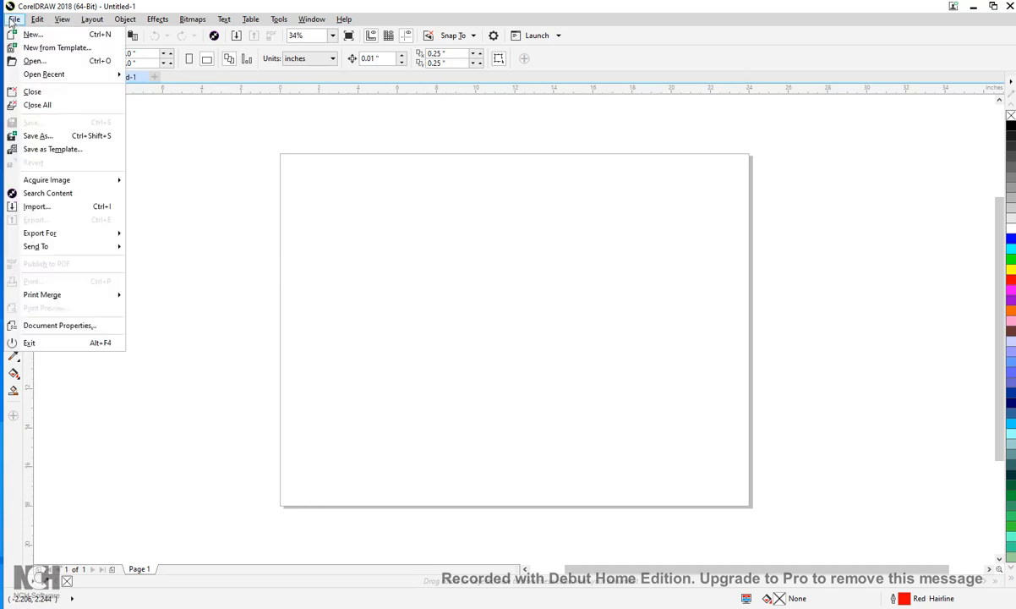
left_click(43, 210)
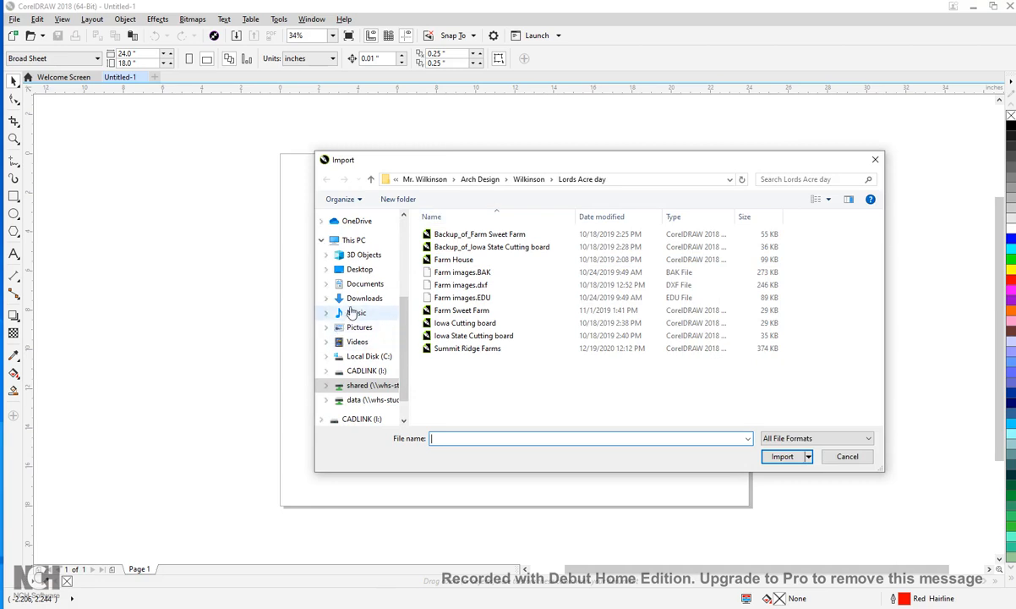
left_click(354, 299)
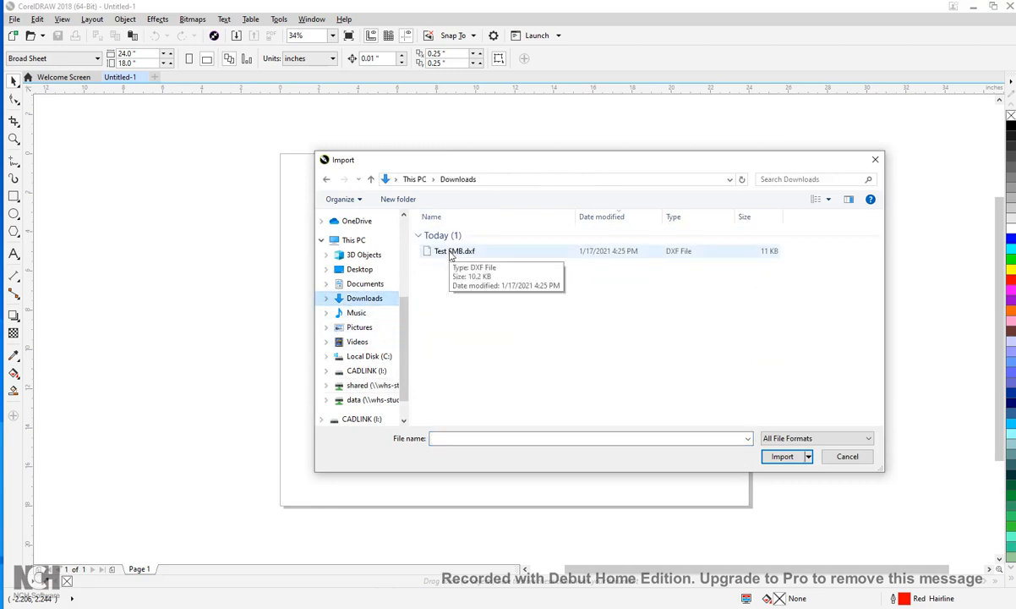
double_click(454, 252)
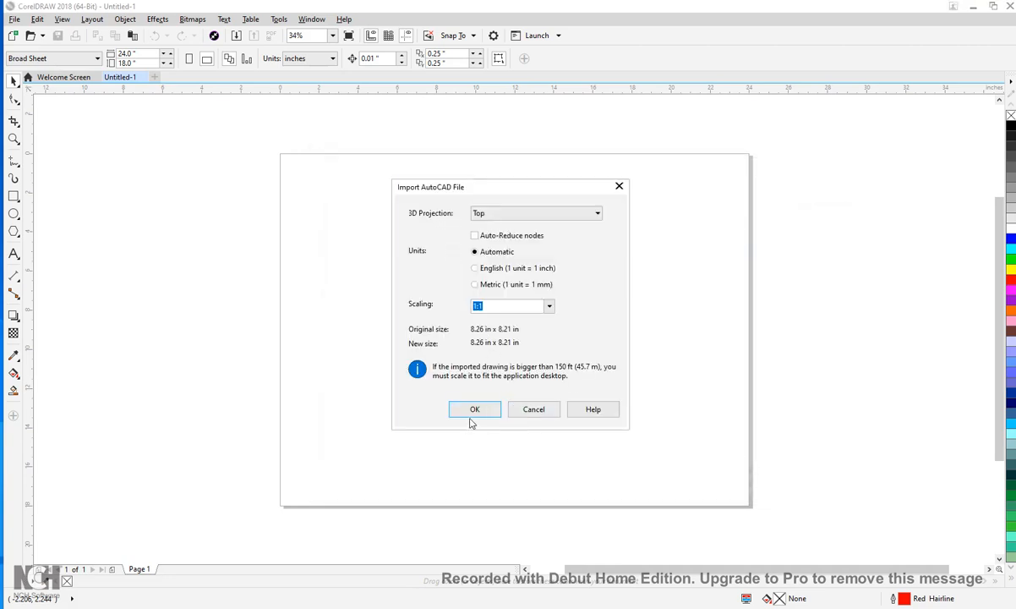
left_click(474, 410)
left_click(320, 192)
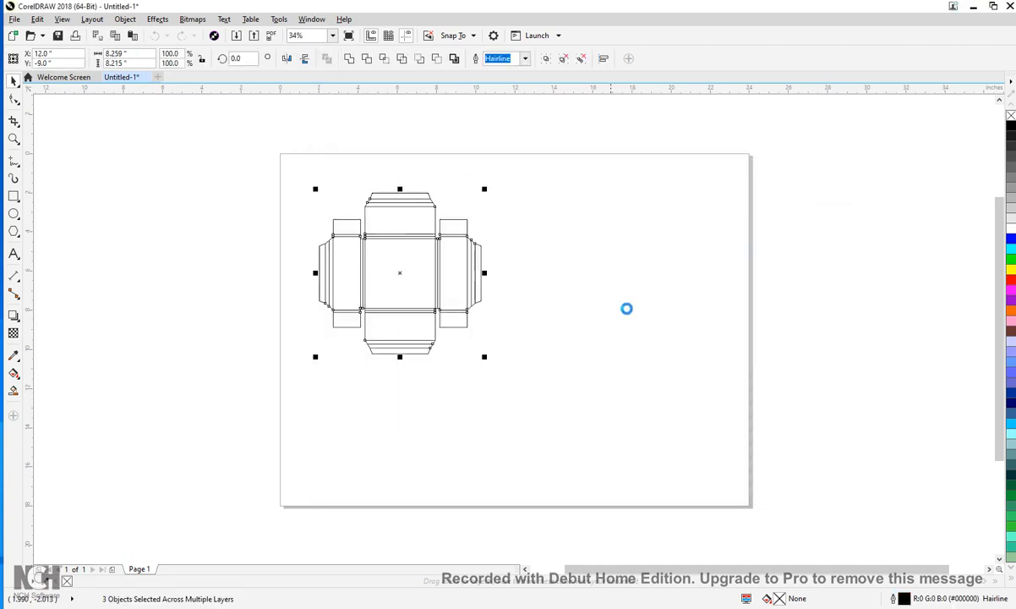
- Move the imported flat pattern into the page's upper-left corner and nudge it until its centre is at X 4.373", Y -4.282"
left_click_drag(401, 276, 349, 228)
scroll(330, 181, "up", 3)
scroll(406, 240, "down", 2)
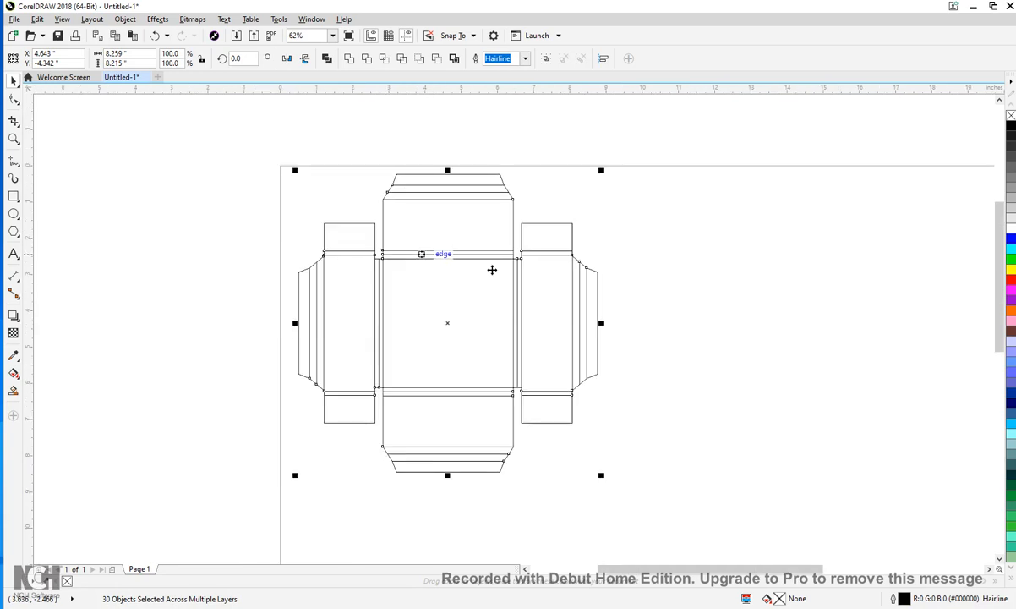
key("Left")
key("Left")
key("Left")
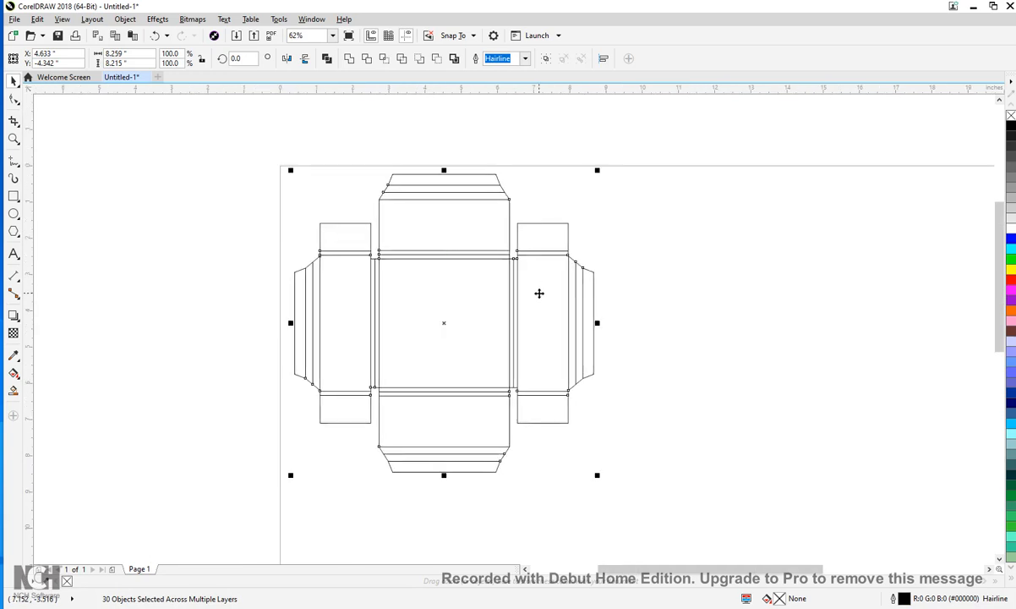
key("Up")
key("Up")
key("Up")
key("Left")
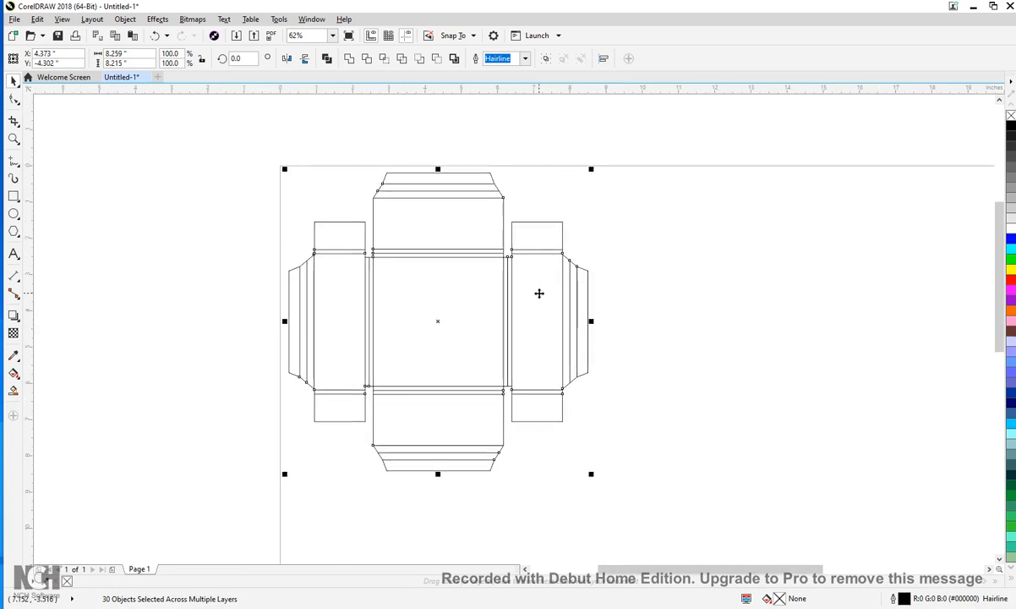
key("Up")
key("Up")
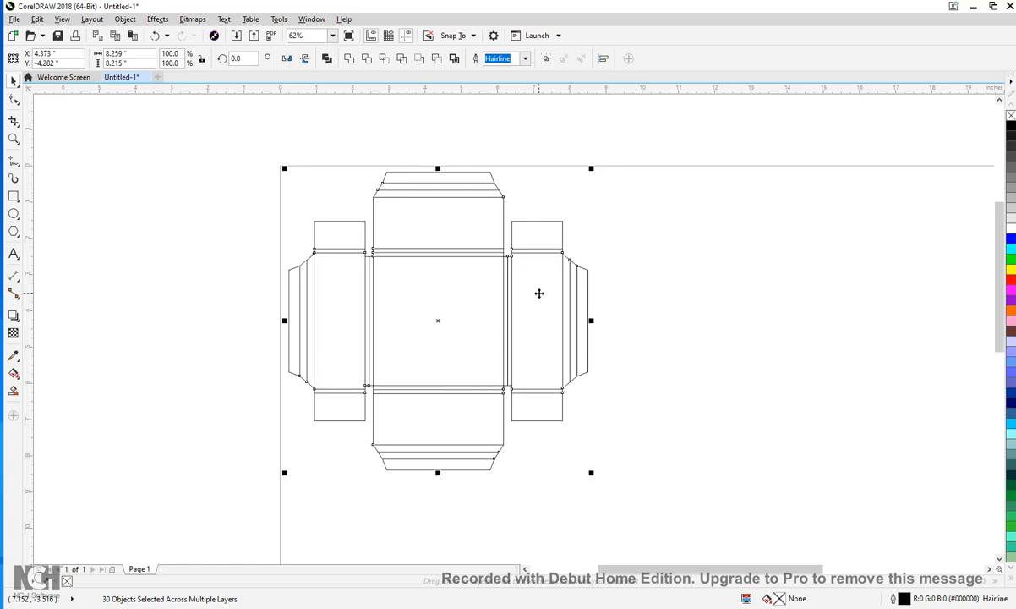
- Set the outline color of the flat pattern's outer profile to red, leaving nothing selected
scroll(635, 356, "down", 4)
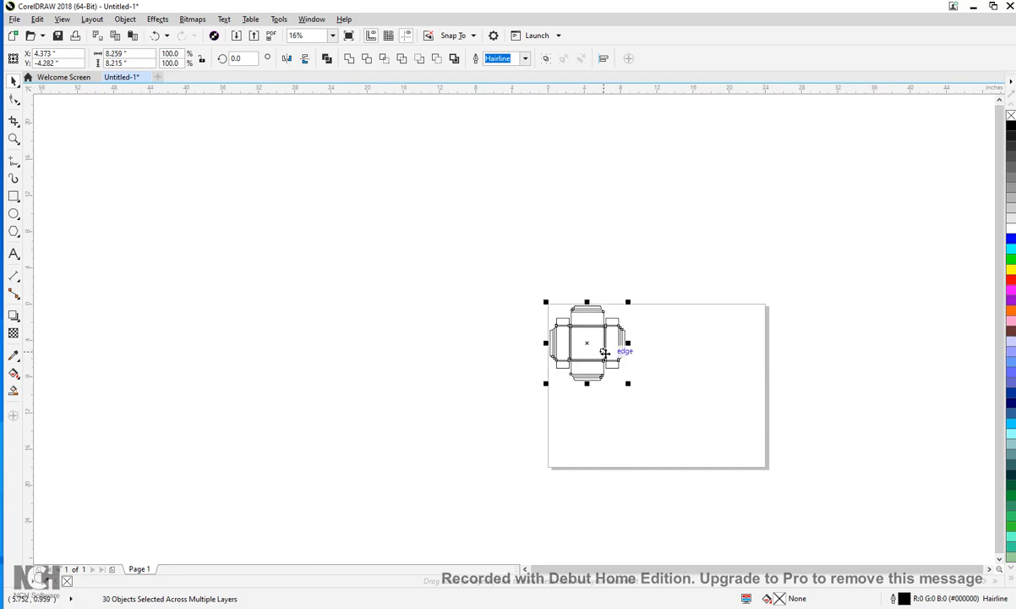
scroll(613, 397, "up", 2)
left_click_drag(654, 317, 537, 346)
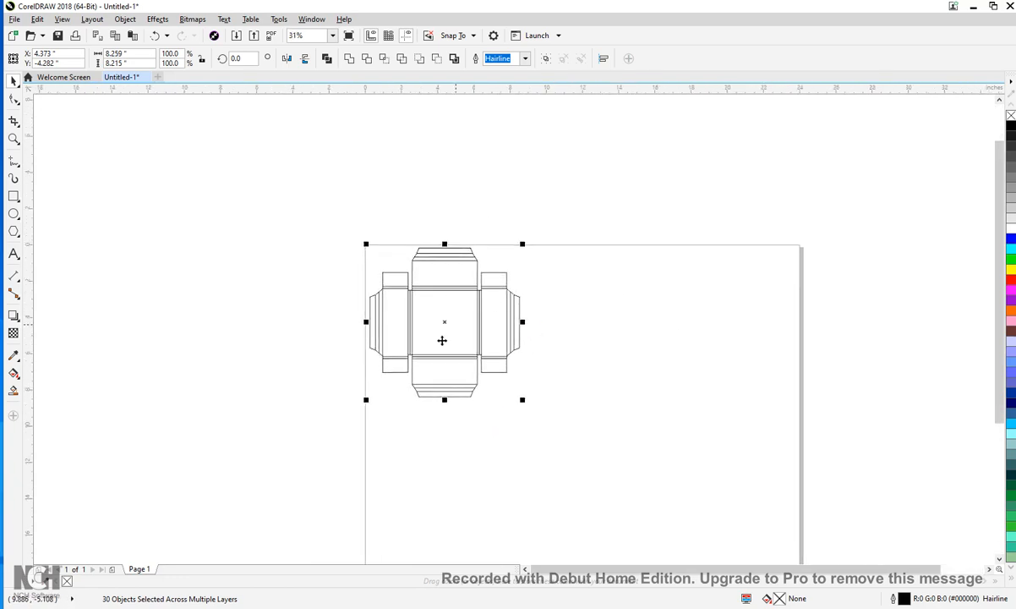
scroll(442, 341, "up", 2)
scroll(546, 338, "down", 1)
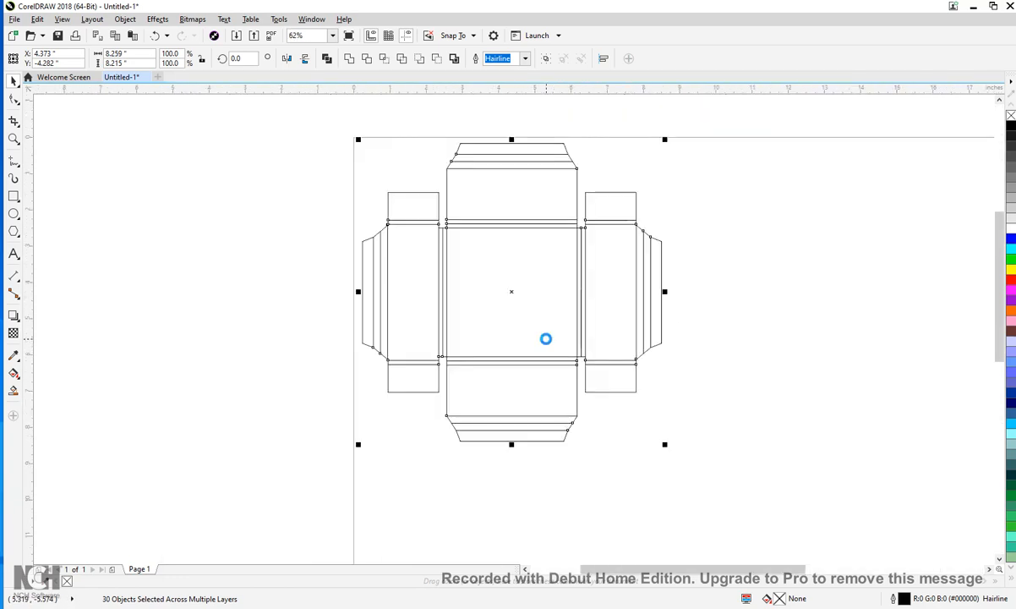
left_click(750, 218)
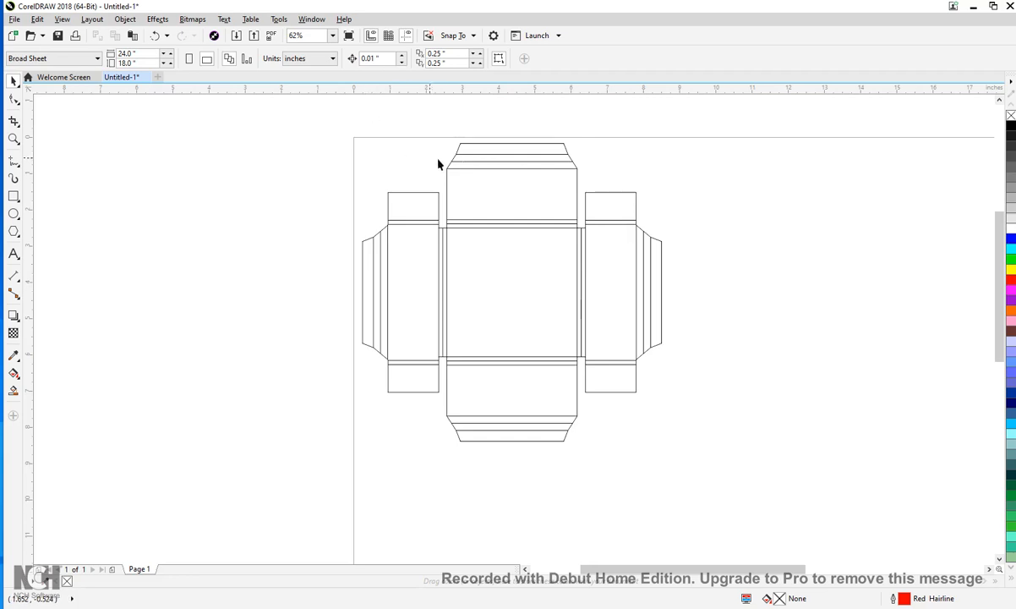
left_click(491, 150)
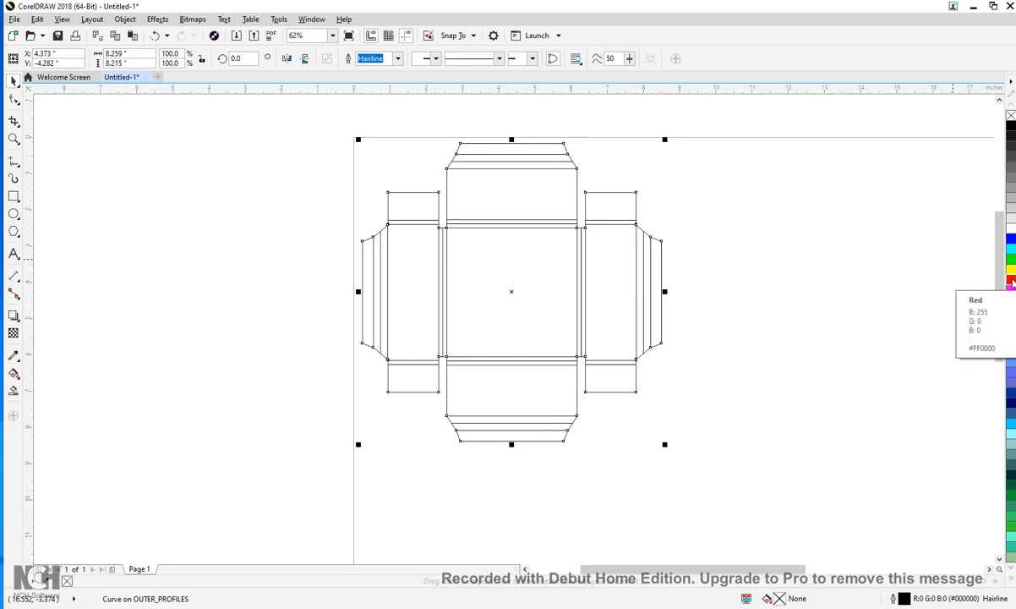
right_click(1011, 281)
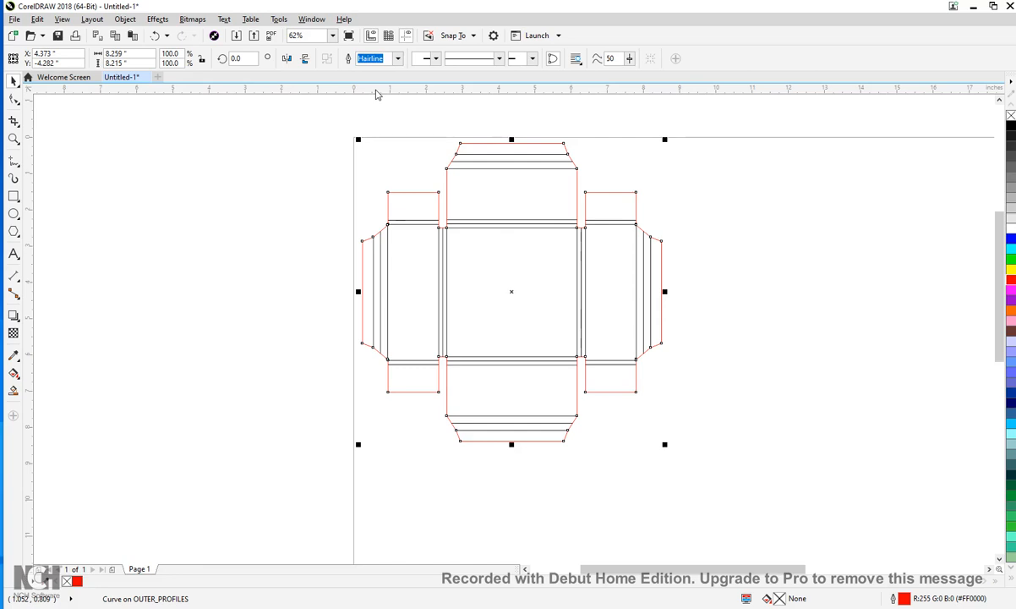
left_click(741, 195)
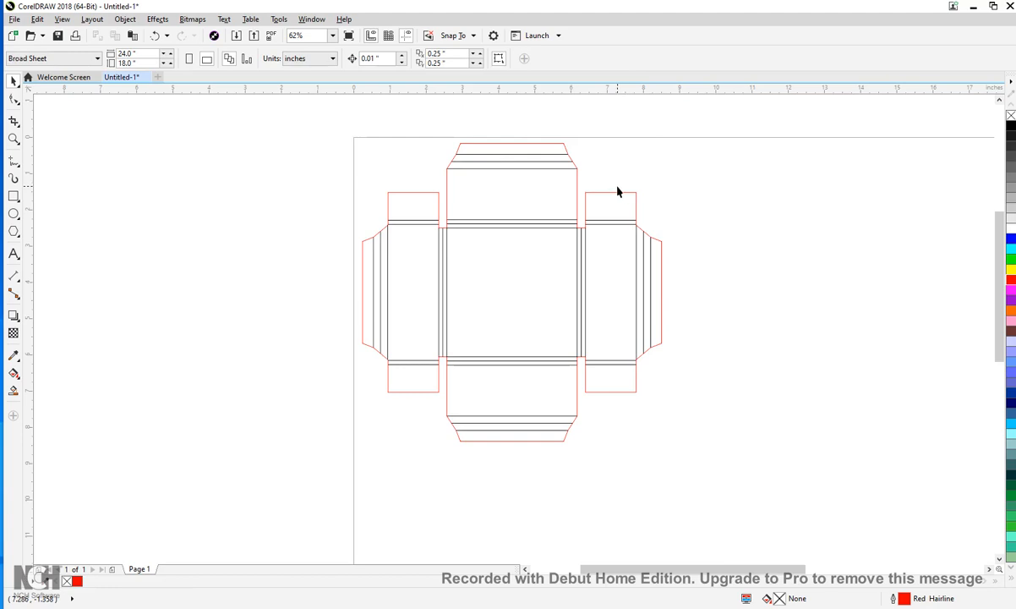
- Set the outlines of the upper flange's bend line and the bend line above the centre panel to blue
left_click(568, 161)
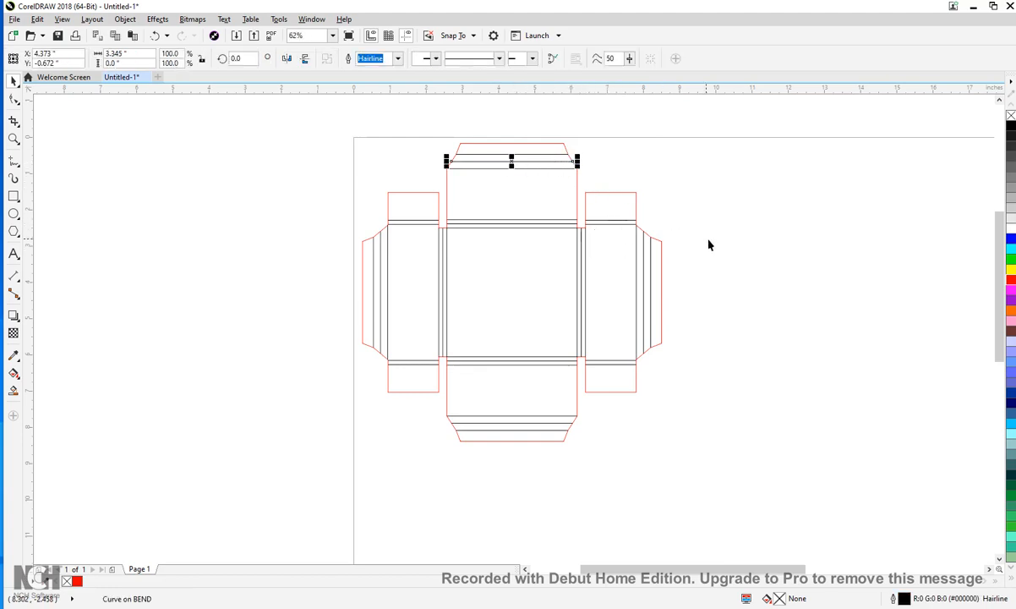
left_click(489, 226, "shift")
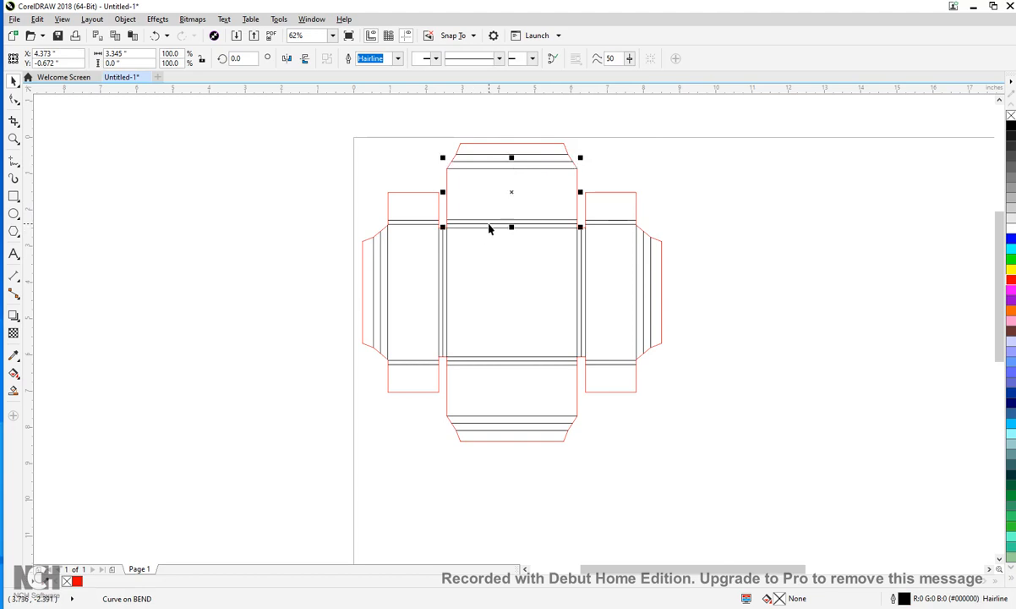
right_click(1012, 241)
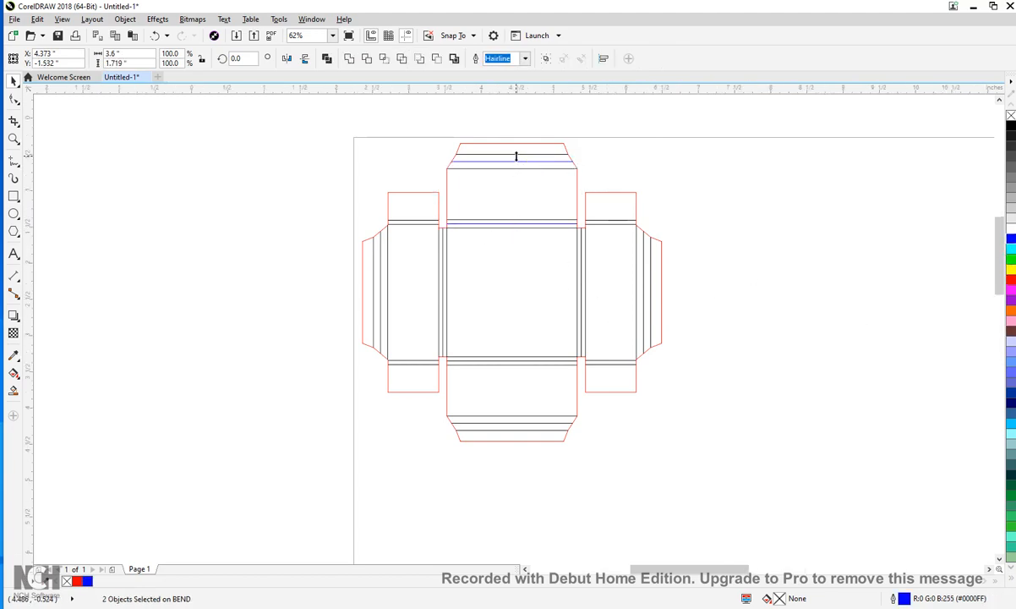
scroll(517, 157, "up", 3)
scroll(576, 372, "down", 2)
left_click_drag(583, 393, 535, 261)
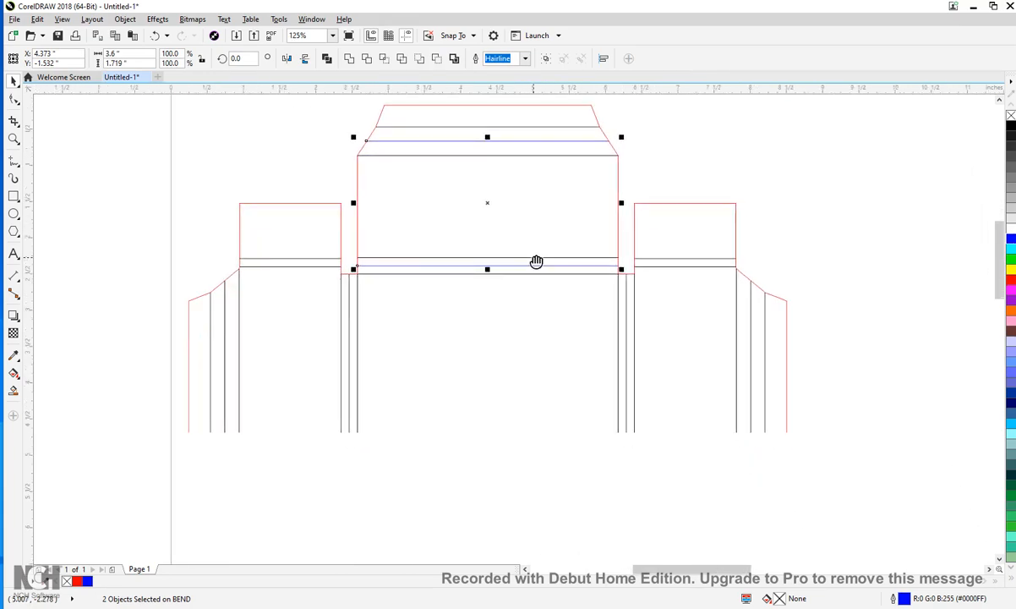
left_click(627, 309)
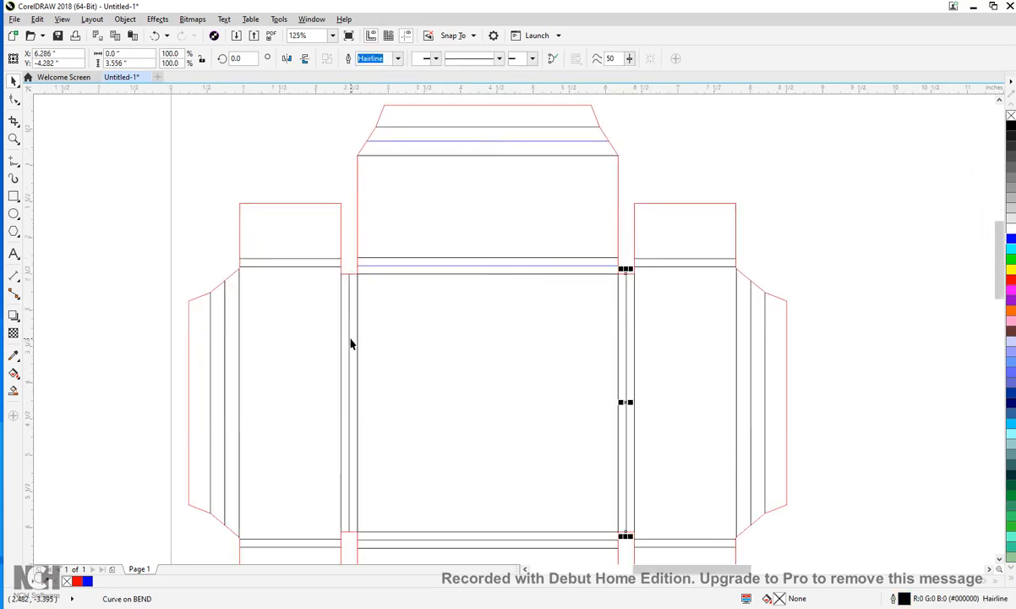
left_click(350, 342, "shift")
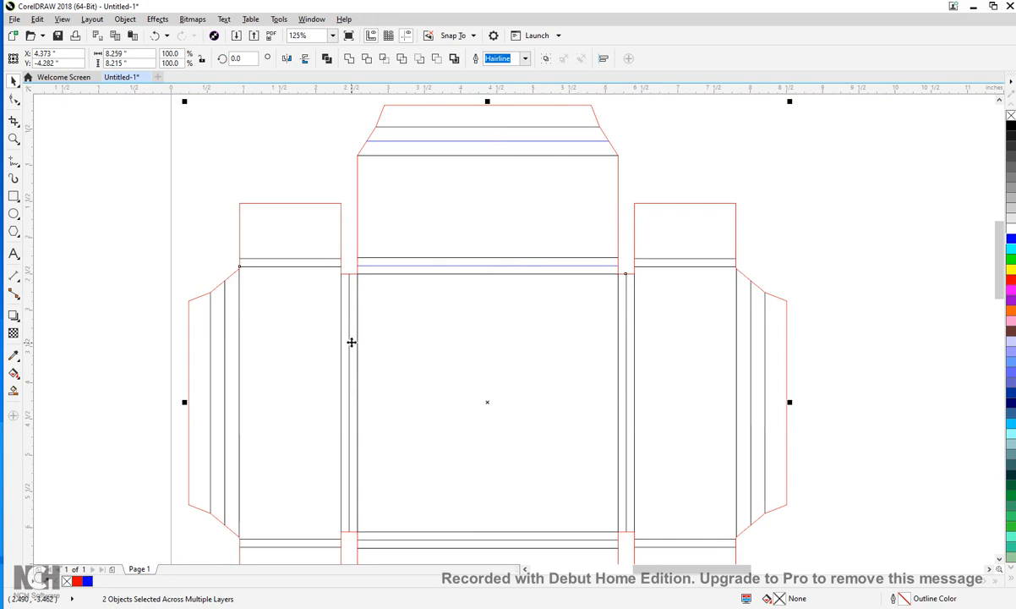
left_click(425, 355)
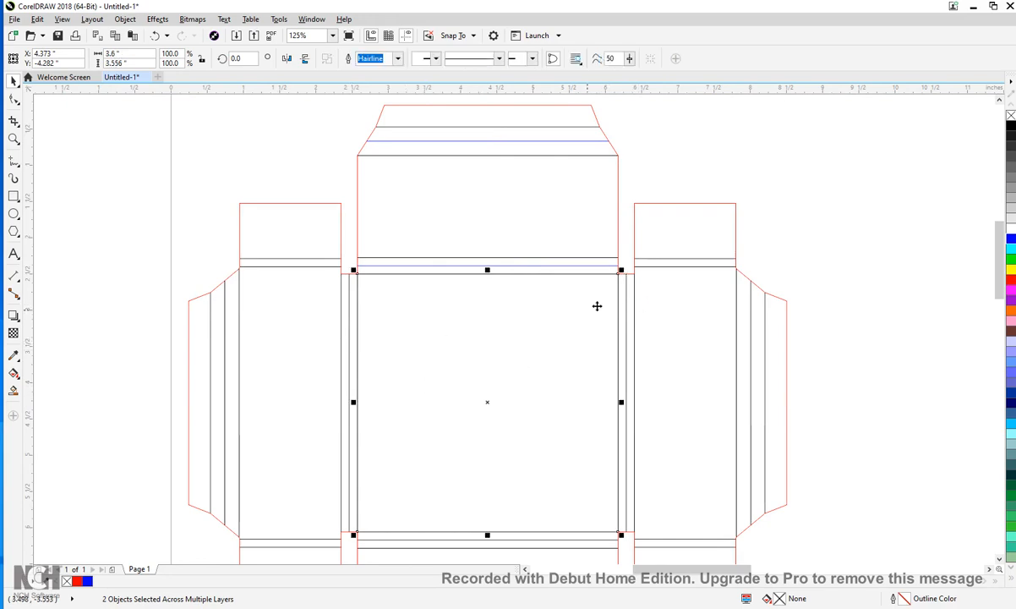
- Set the outlines of the bend lines right of, below and left of the centre panel to blue
left_click(625, 293)
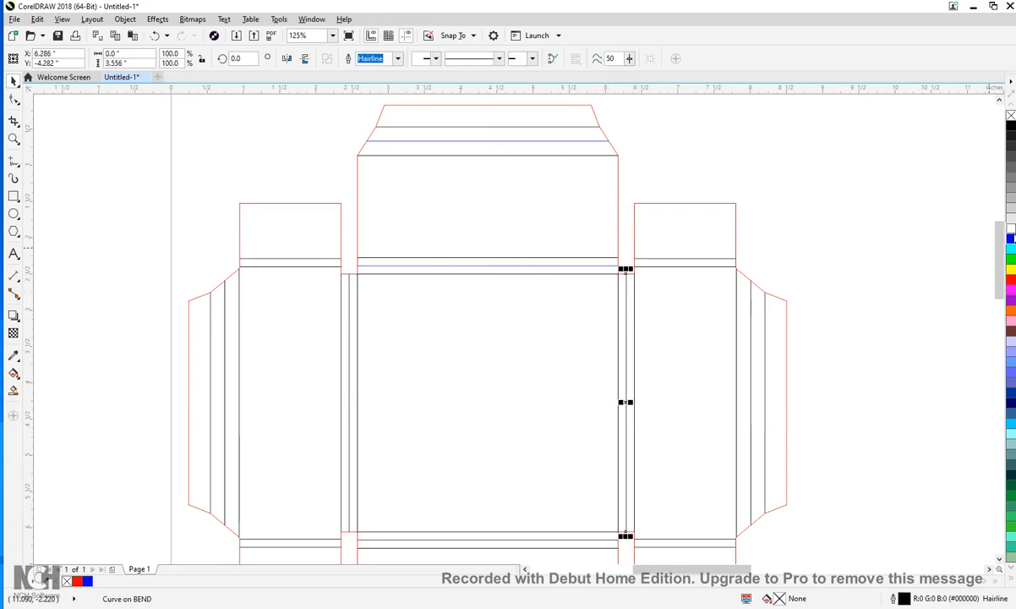
right_click(1011, 239)
scroll(871, 315, "down", 3)
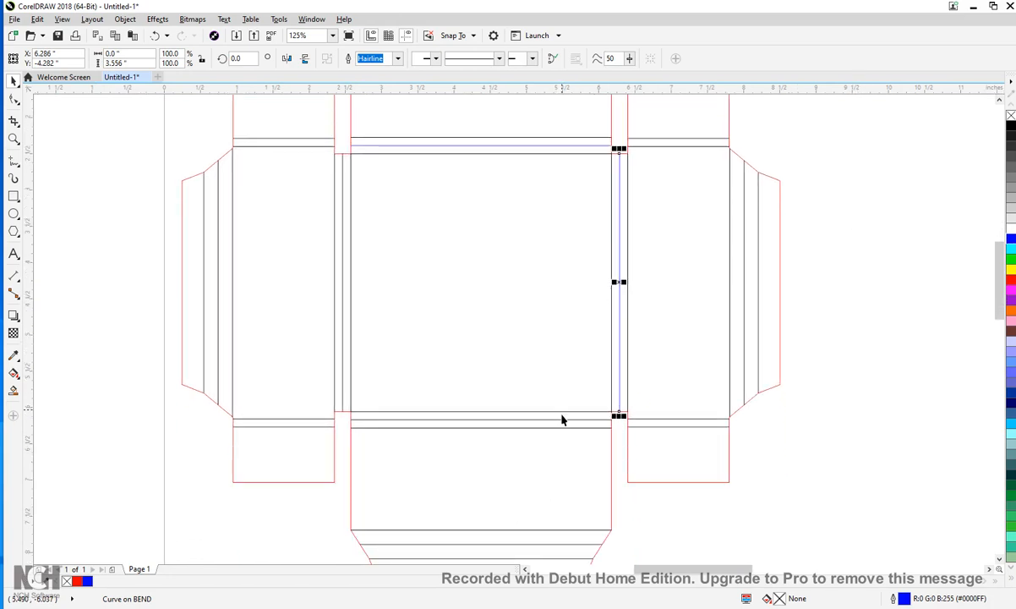
left_click(562, 419)
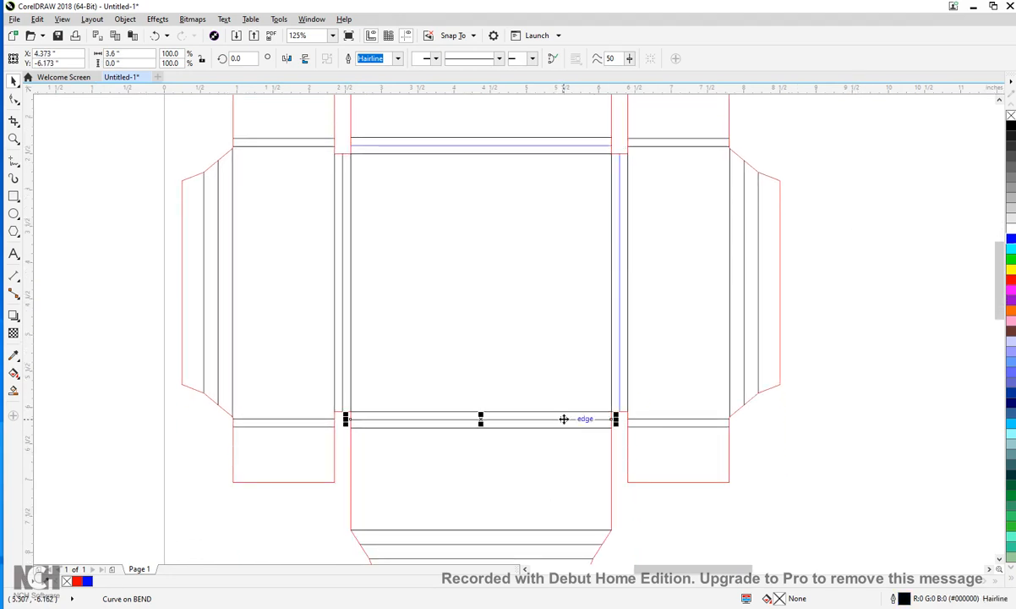
left_click(342, 319, "shift")
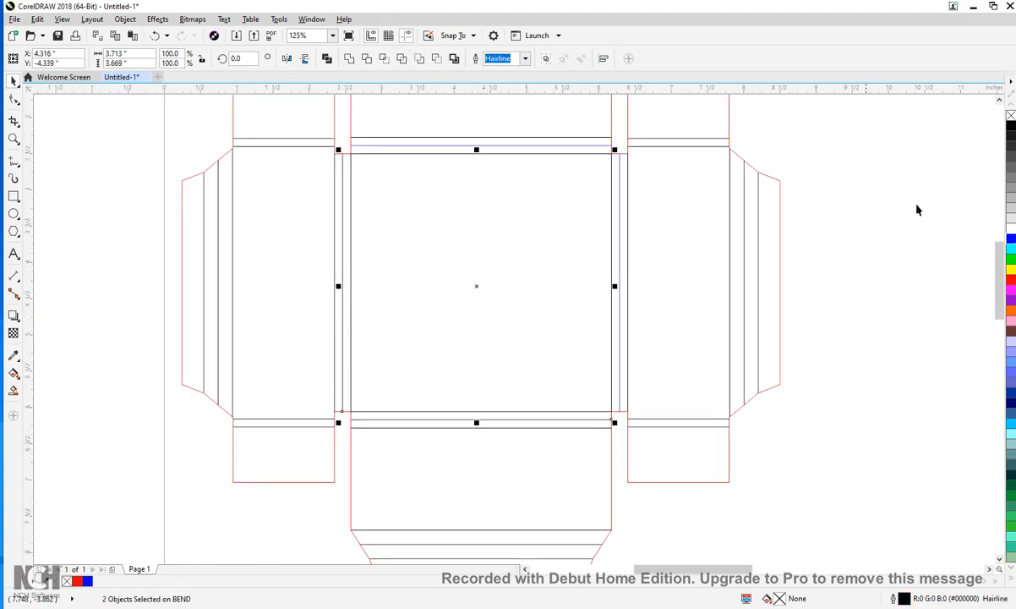
right_click(1010, 240)
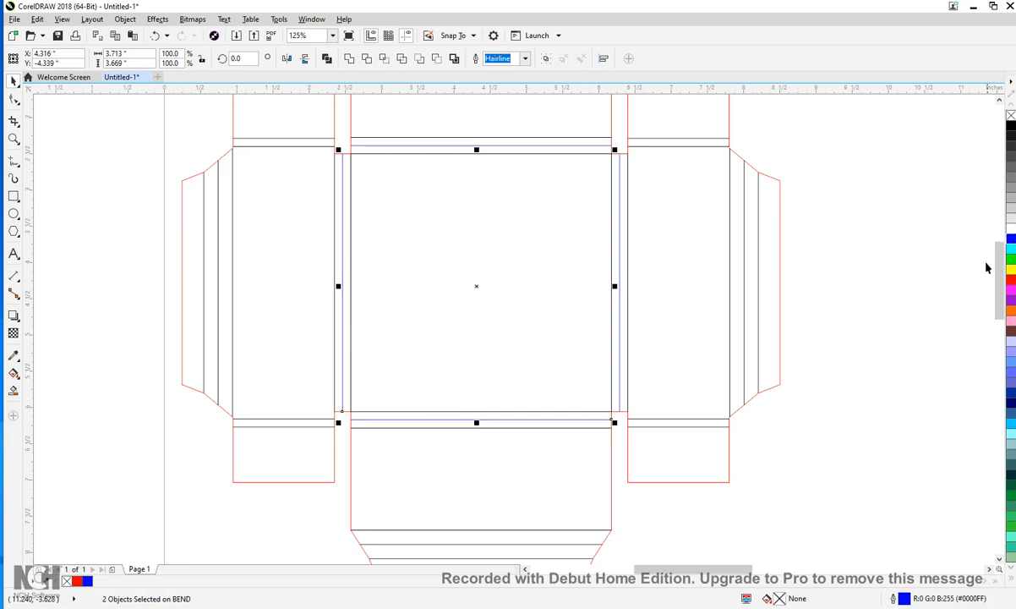
left_click(925, 316)
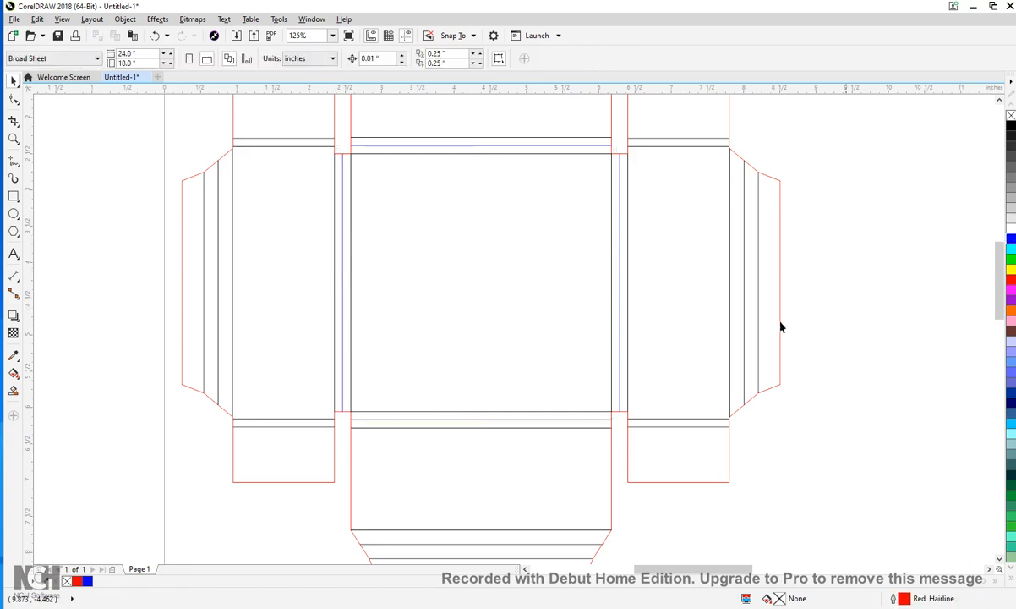
- Set the outlines of the bend lines on the far left and far right flanges to blue
left_click(218, 251)
right_click(1010, 239)
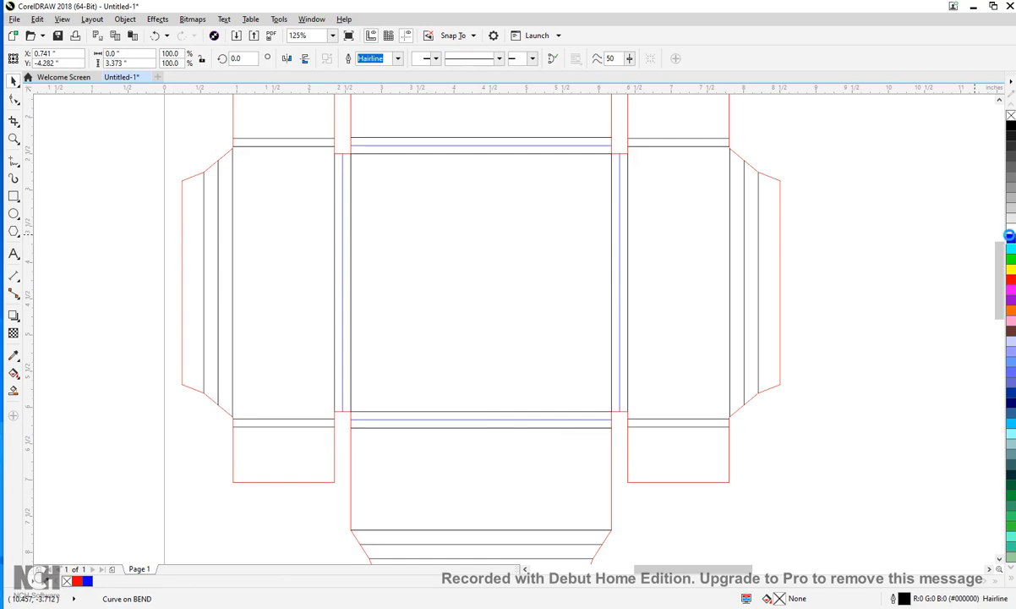
left_click(744, 237)
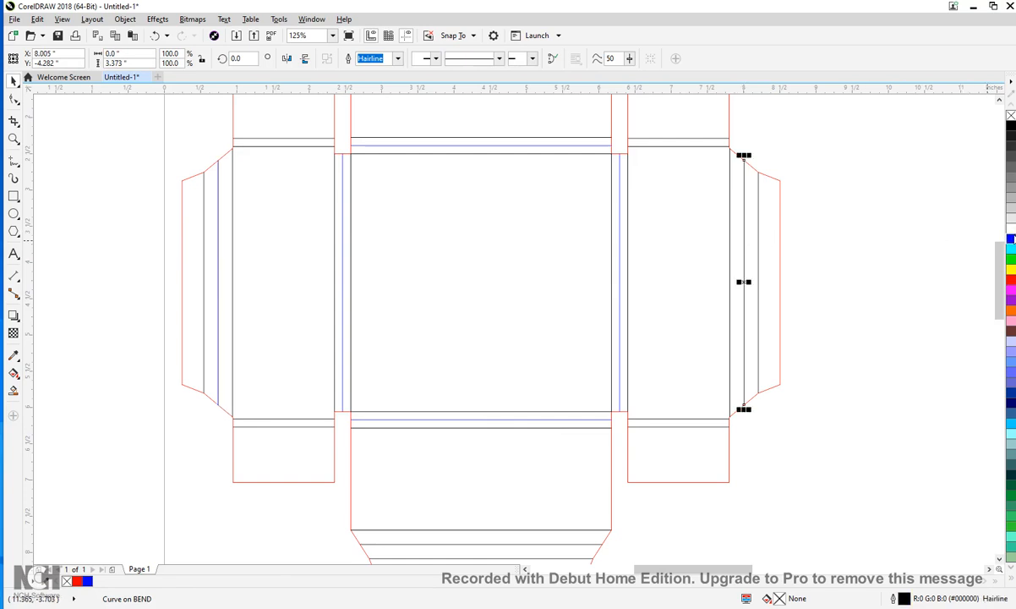
- Set the outline of the bend line on the lower flange to blue
left_click_drag(842, 392, 847, 268)
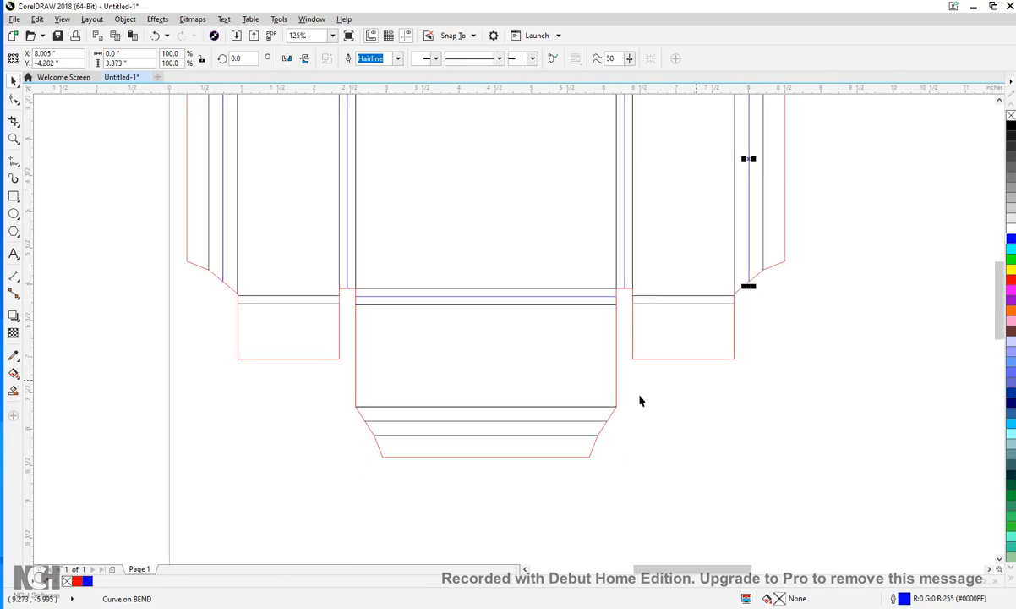
left_click(520, 421)
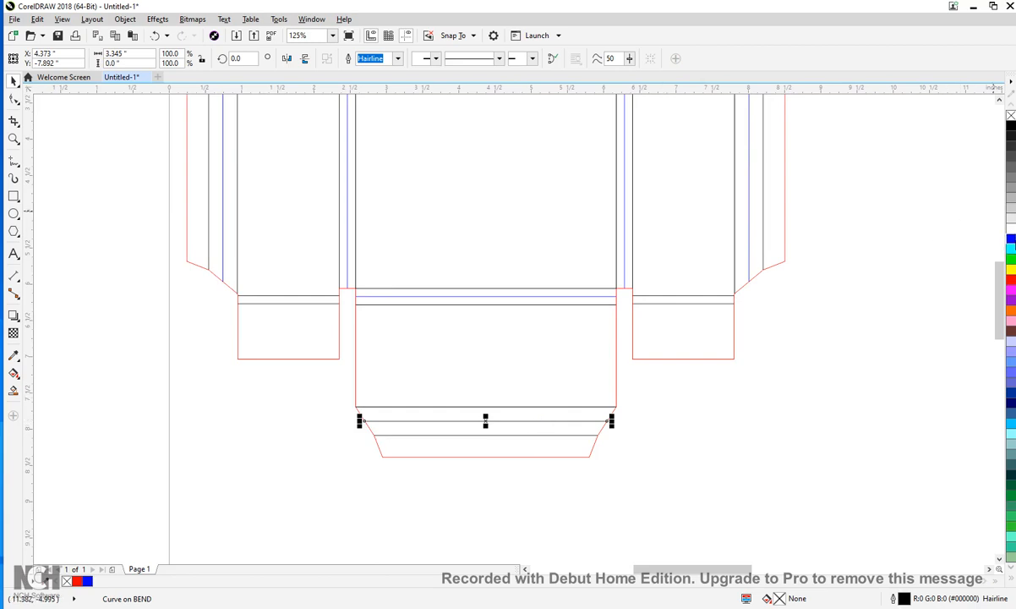
right_click(1011, 241)
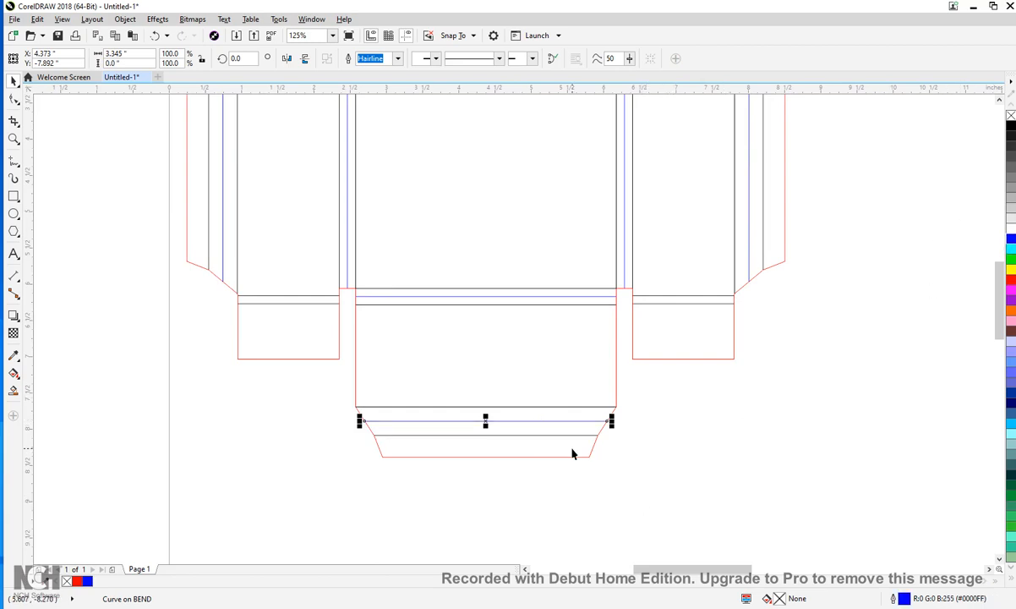
left_click_drag(571, 454, 567, 489)
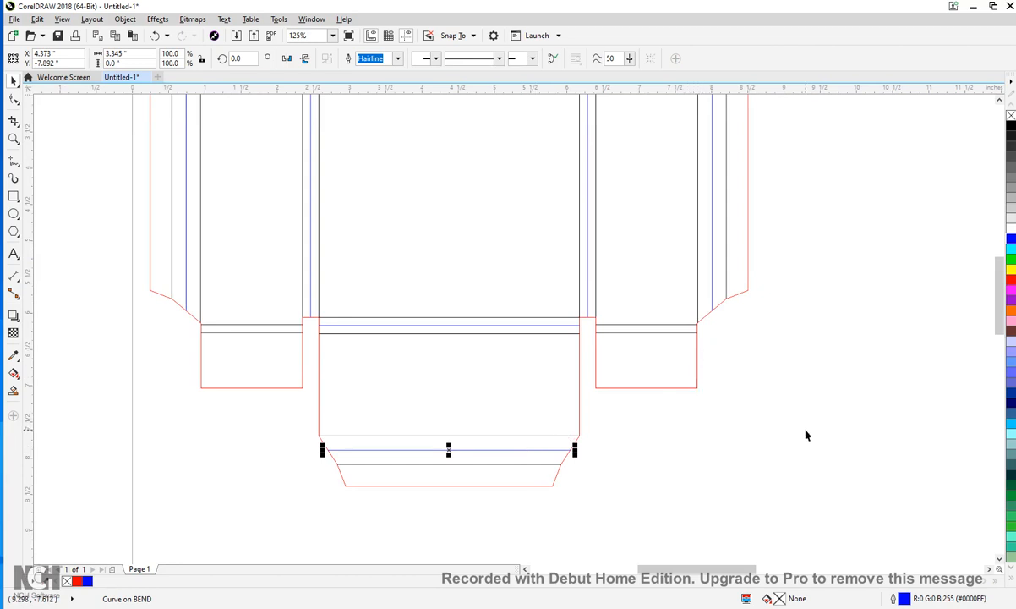
- Examine the black lines across the lower-right tab and how they line up with the centre panel's lower bend line
left_click(632, 326)
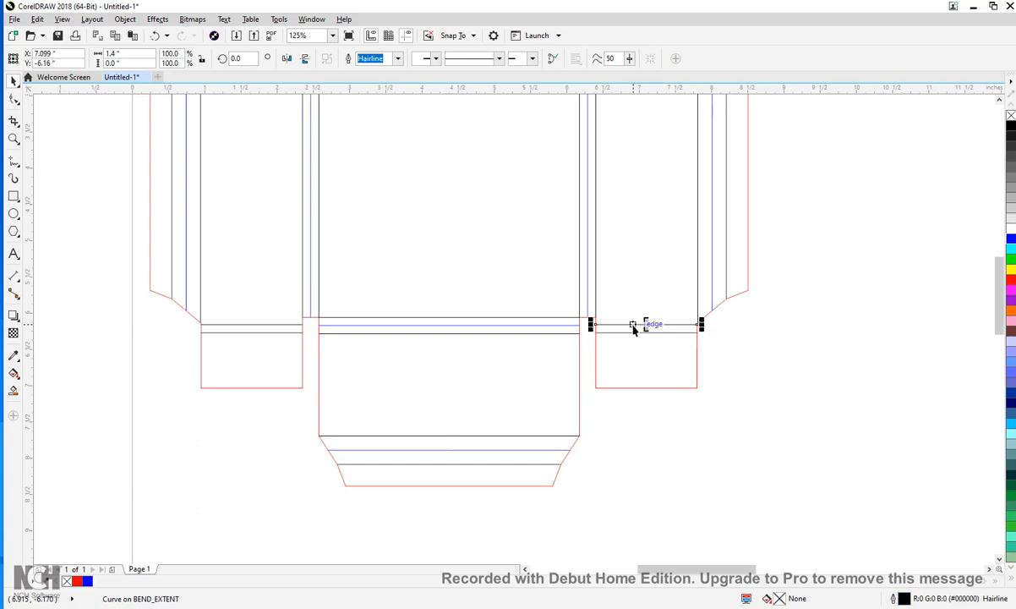
scroll(591, 323, "down", 3)
scroll(594, 320, "up", 7)
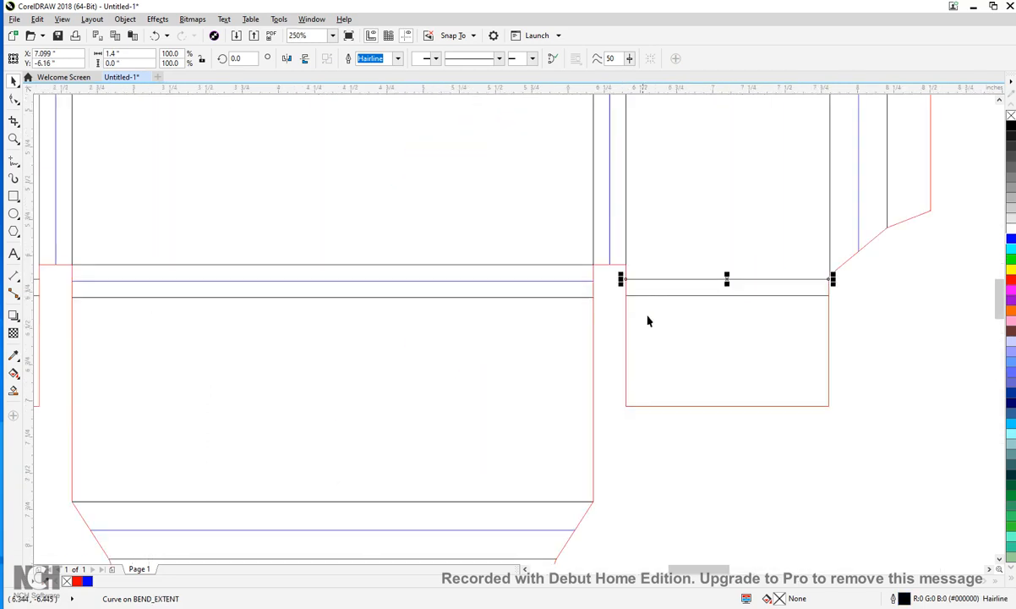
scroll(579, 243, "down", 1)
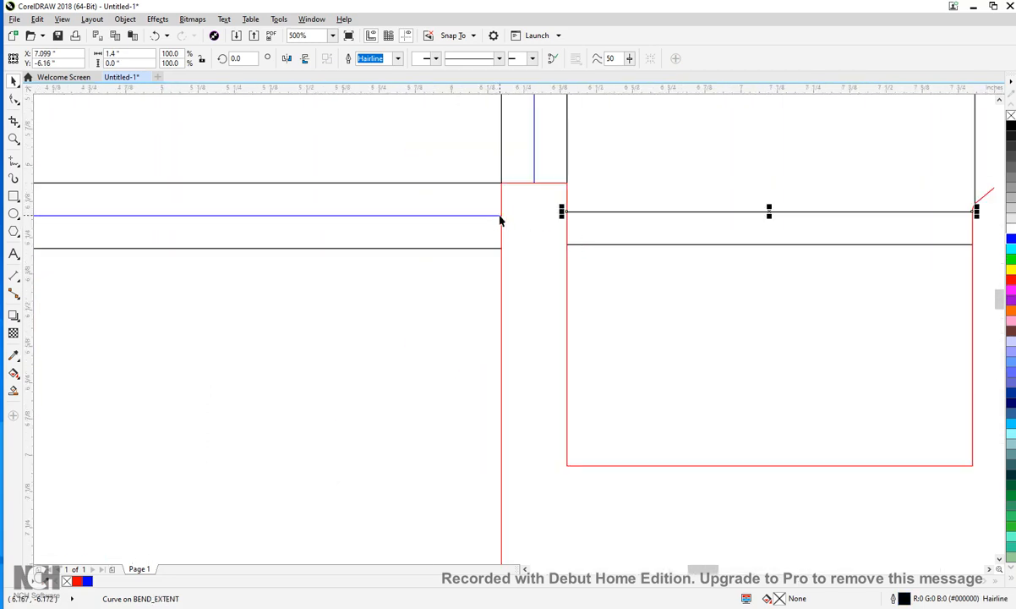
scroll(651, 229, "down", 1)
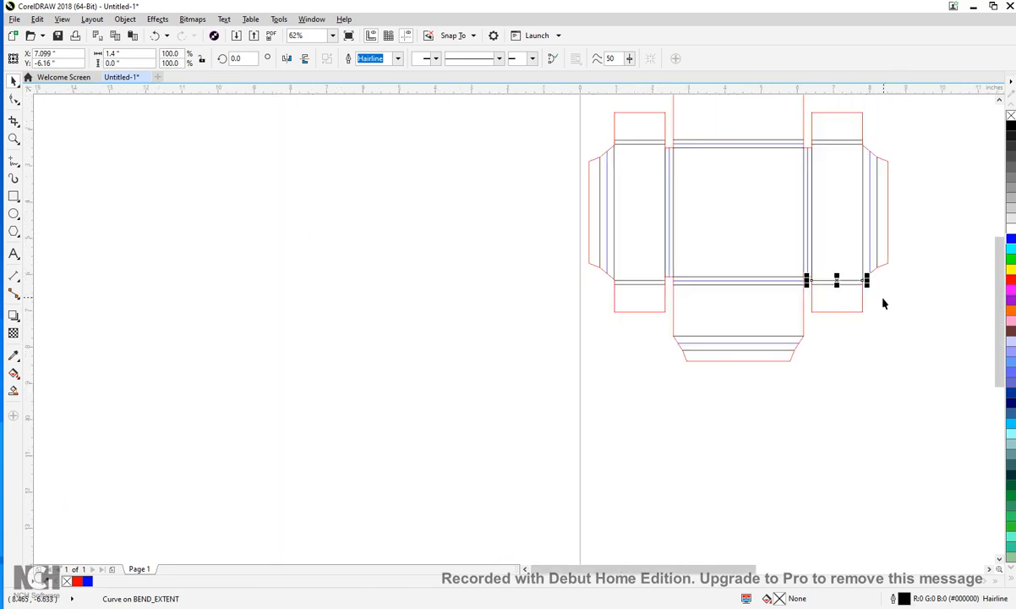
scroll(888, 303, "down", 2)
scroll(829, 306, "up", 4)
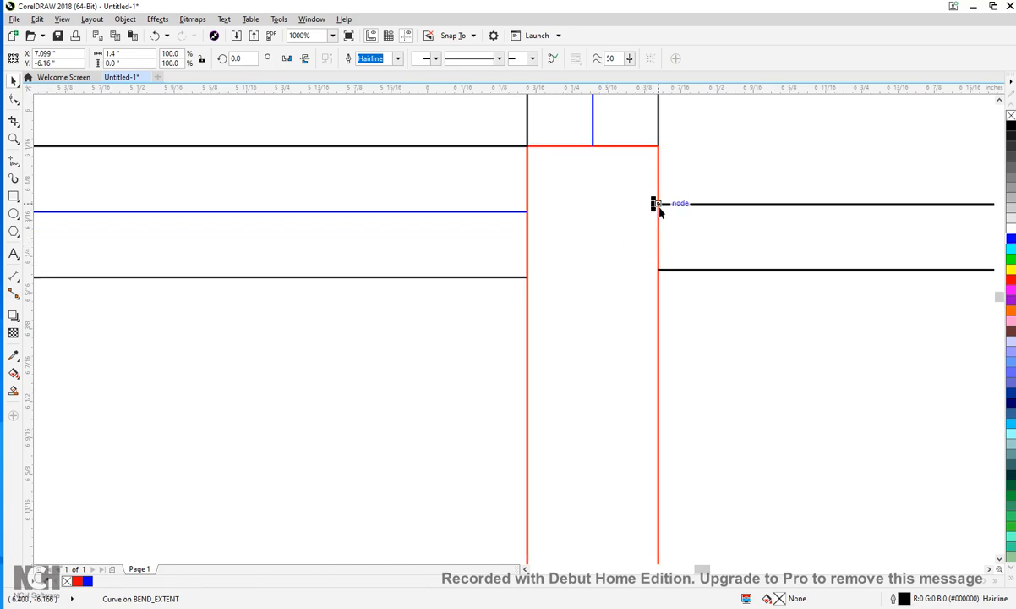
scroll(601, 220, "down", 3)
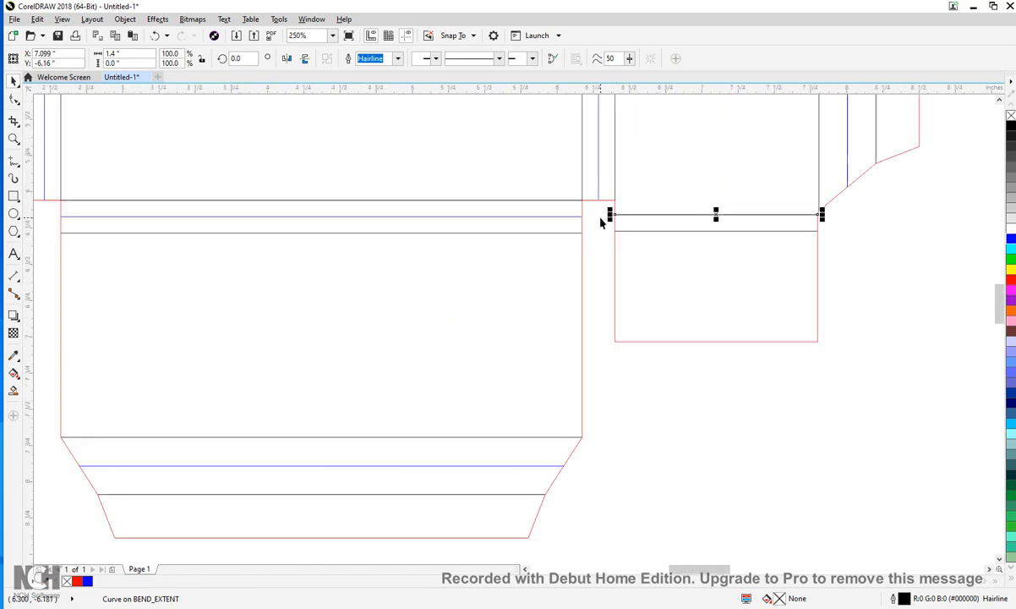
scroll(782, 280, "down", 1)
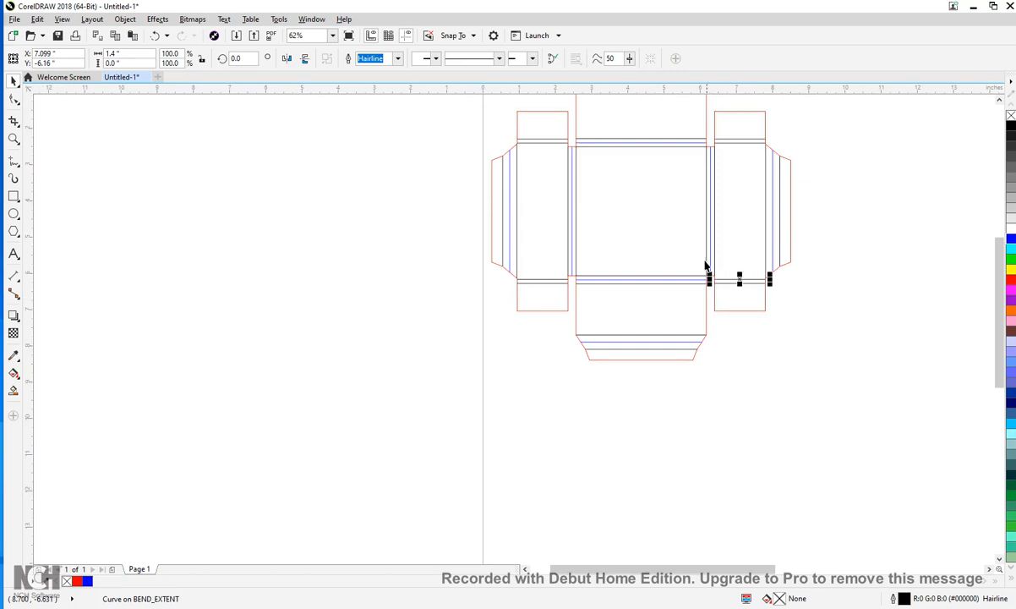
left_click_drag(705, 265, 575, 309)
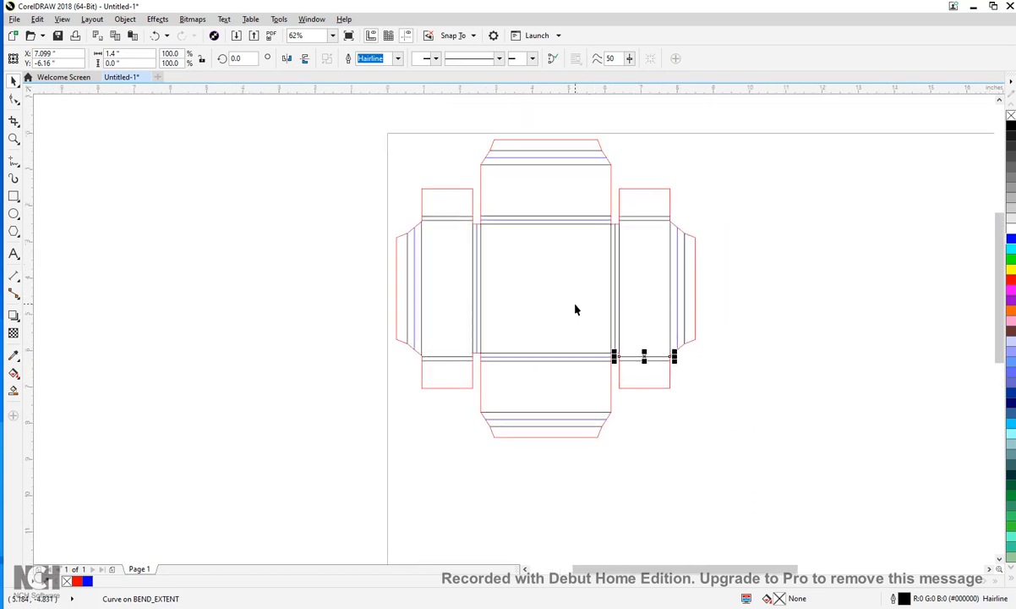
left_click(701, 238)
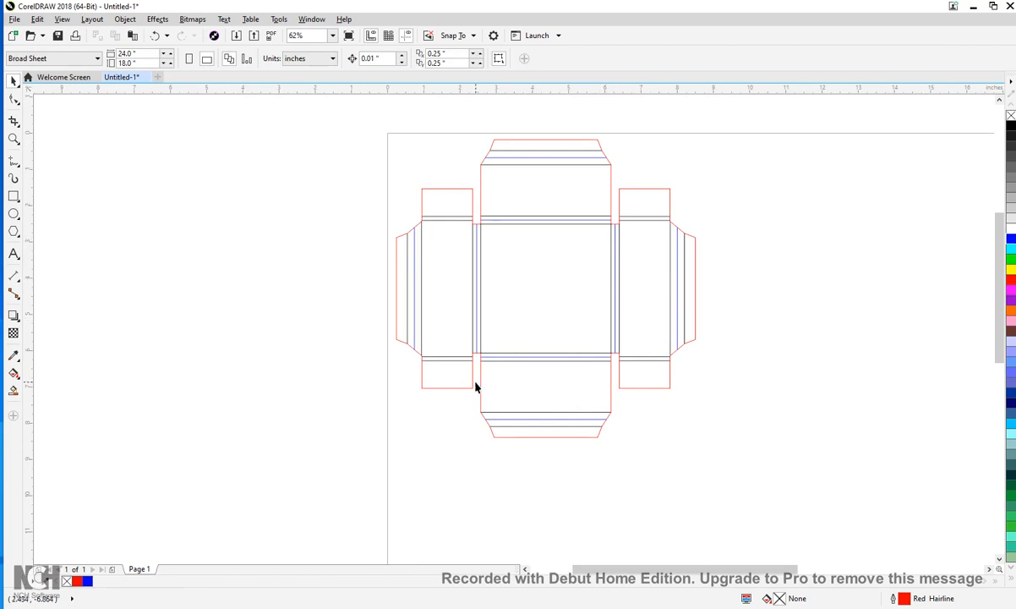
- Cut the red outer profile of the flat pattern to the clipboard
left_click(447, 368)
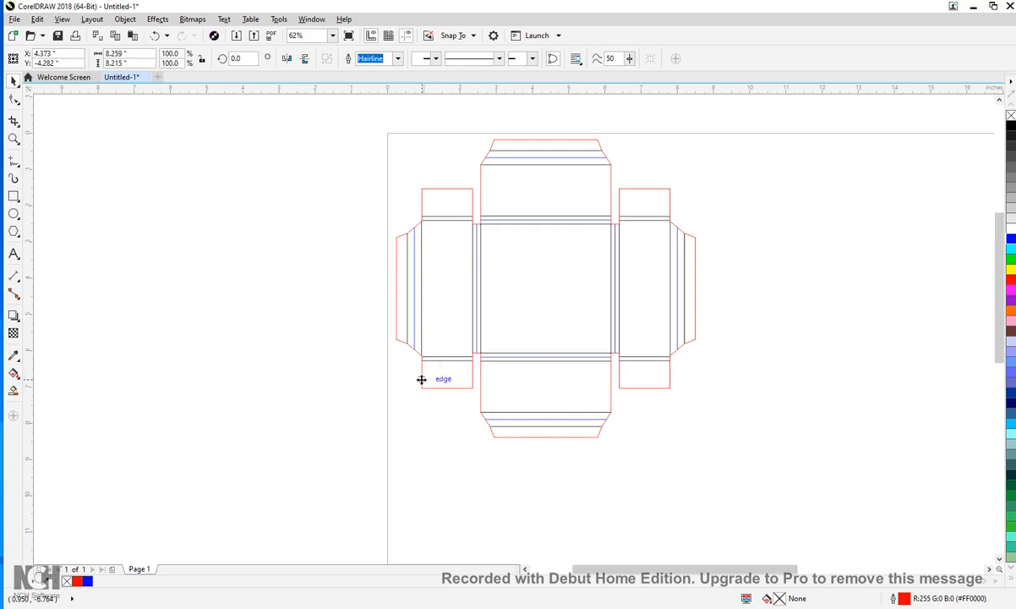
left_click(421, 377)
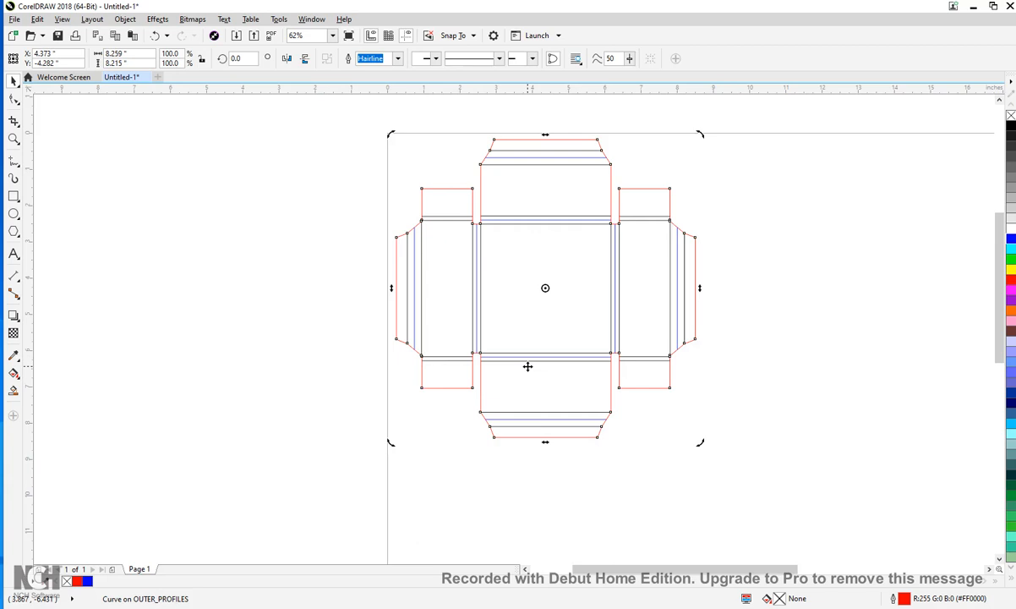
key("Delete")
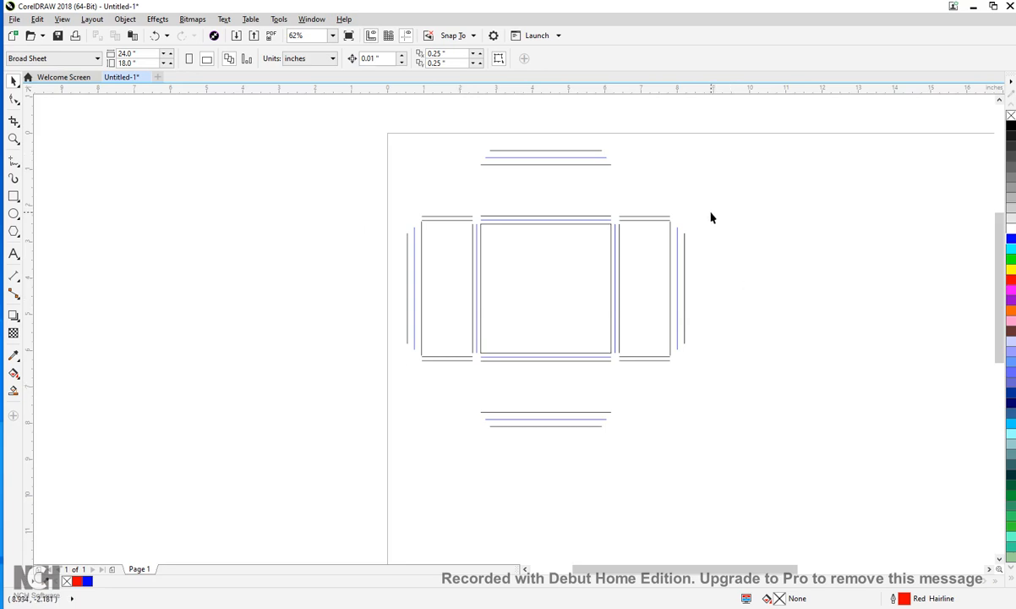
- Delete the two black lines across the upper-left tab and the black lines on both sides of the far-left bend line
left_click(456, 217)
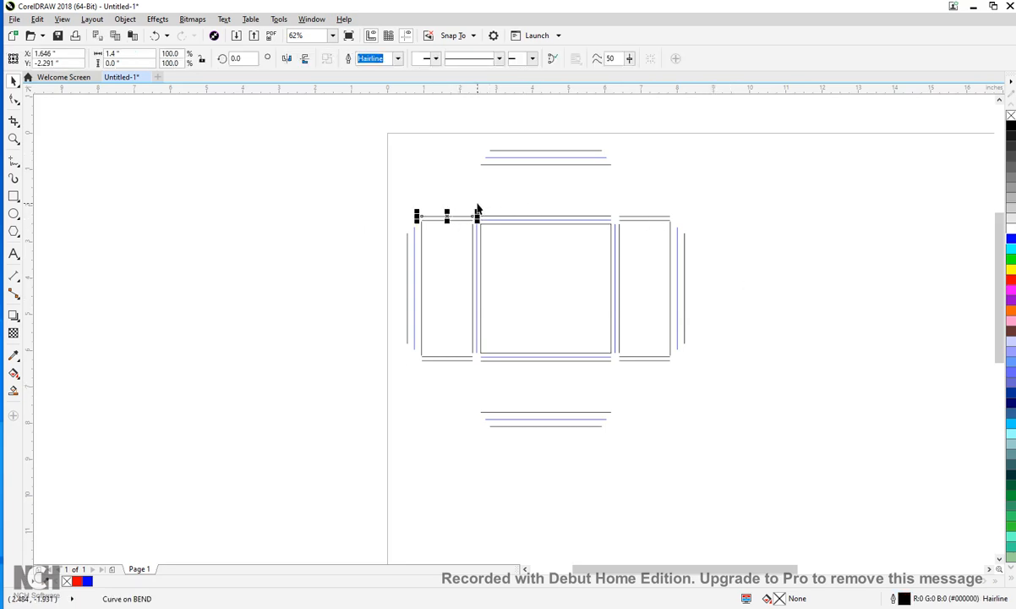
left_click(422, 209)
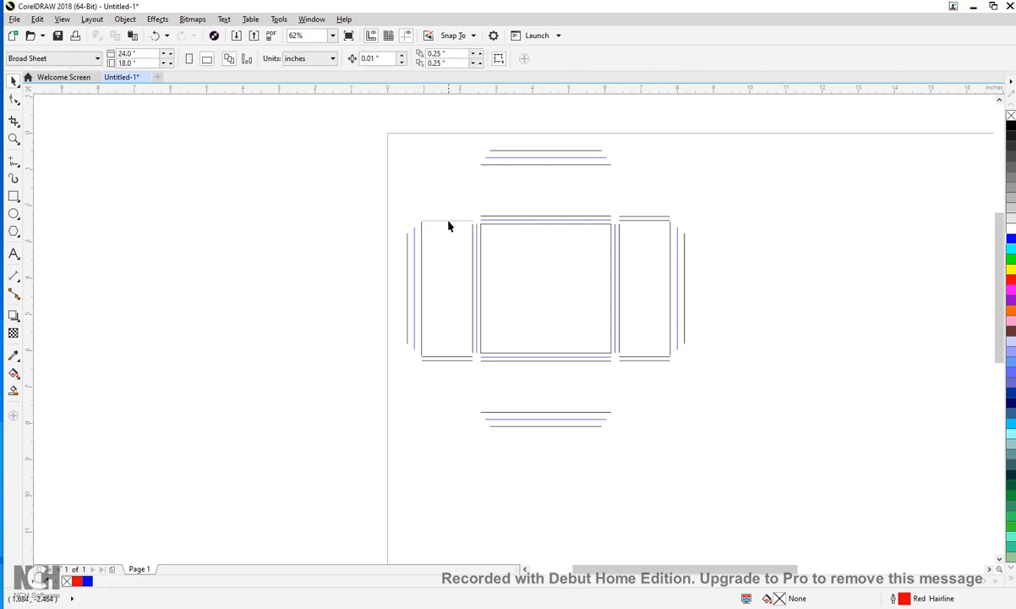
left_click(449, 222)
key("Delete")
left_click(421, 237)
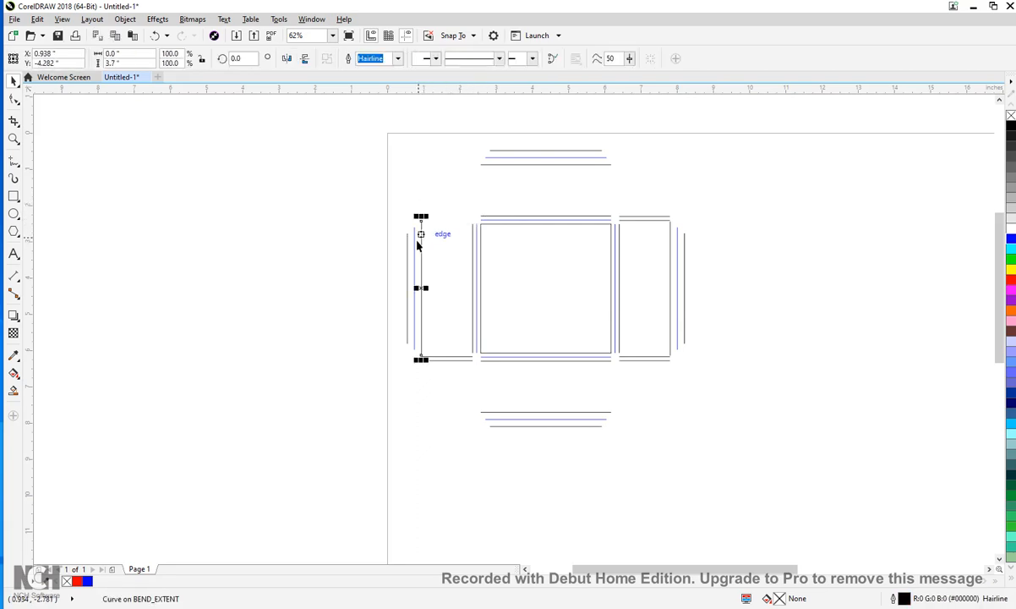
key("Delete")
left_click(407, 258)
key("Delete")
- Delete the two black lines across the lower-left tab
left_click(461, 356)
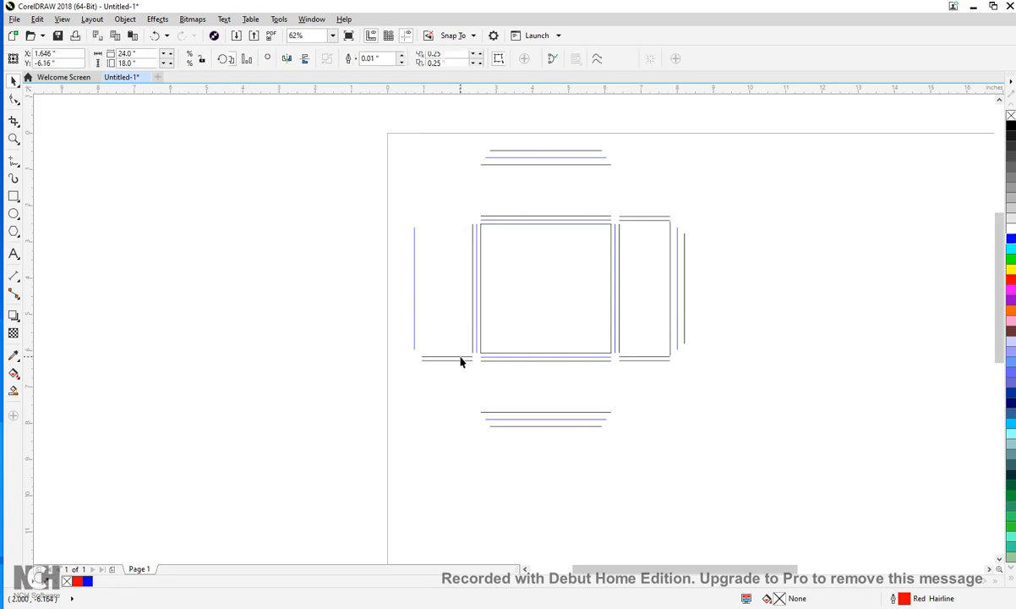
key("Delete")
left_click(461, 360)
key("Delete")
- Delete the black line left of the centre panel, the panel's black border and the black line above its upper bend line
left_click(474, 326)
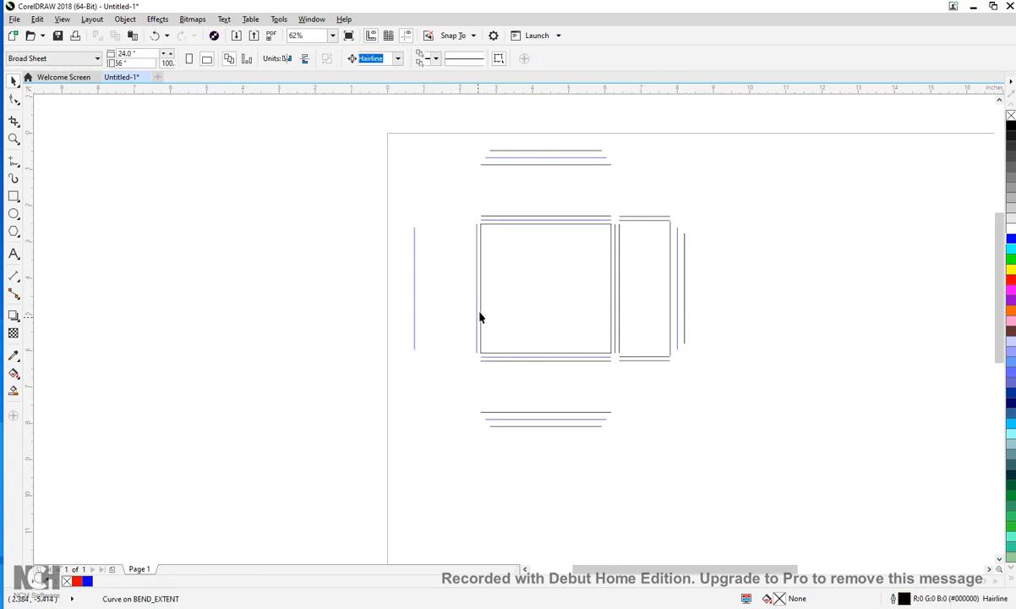
key("Delete")
left_click(477, 311)
key("Delete")
left_click(513, 218)
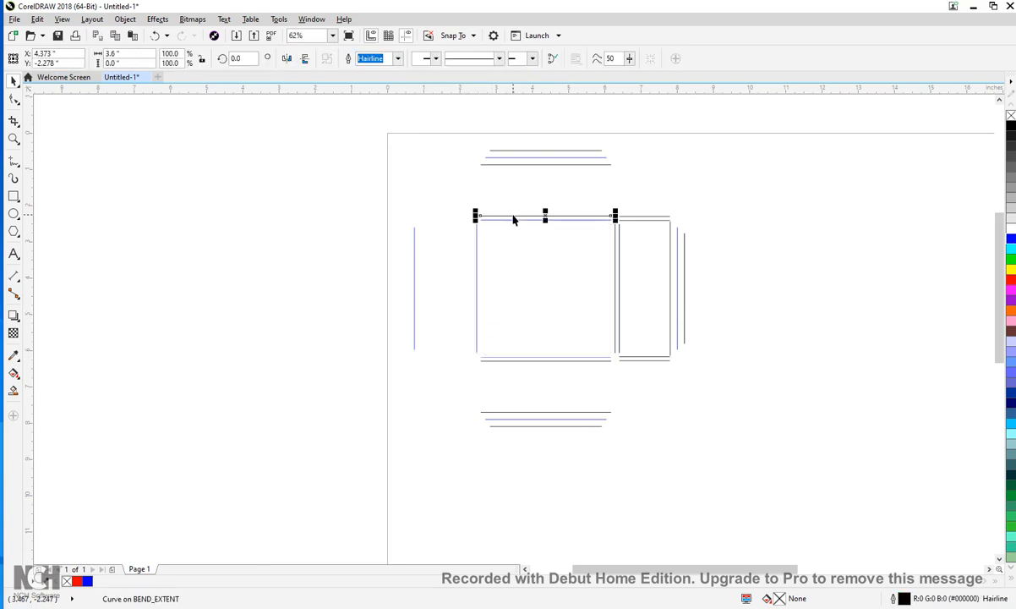
key("Delete")
- Delete the two black lines across the upper-right tab and the black lines on both sides of the far-right bend line
left_click(629, 218)
key("Delete")
left_click(633, 223)
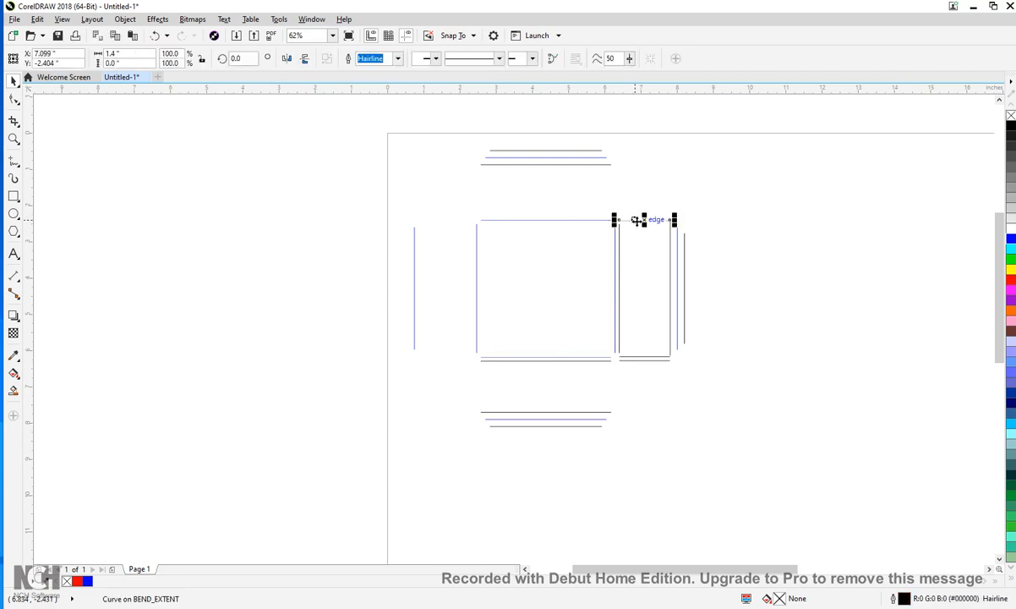
key("Delete")
left_click(670, 241)
key("Delete")
left_click(684, 254)
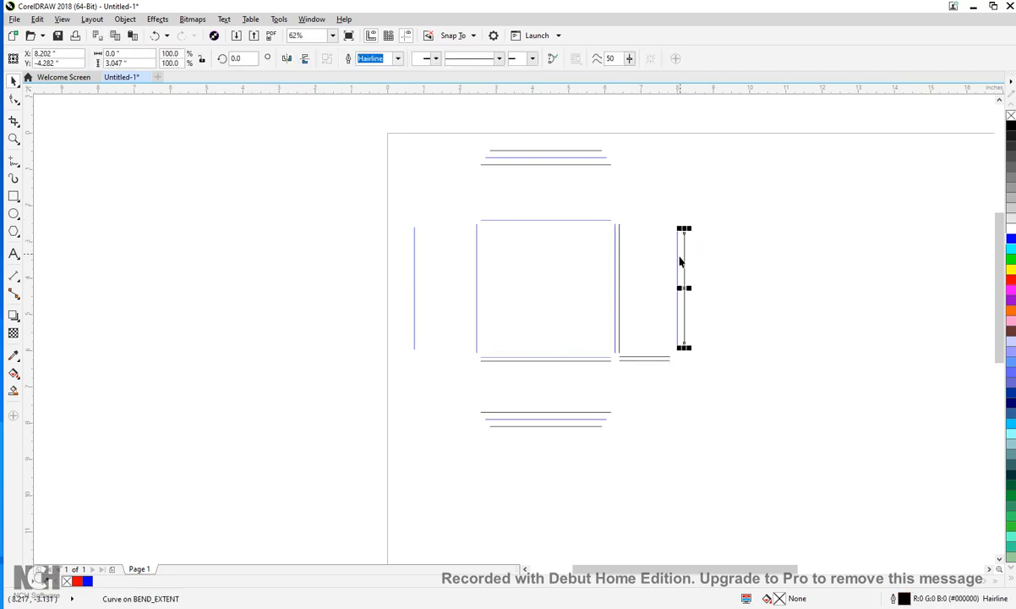
key("Delete")
- Delete the two black lines across the lower-right tab
left_click(655, 358)
key("Delete")
left_click(655, 362)
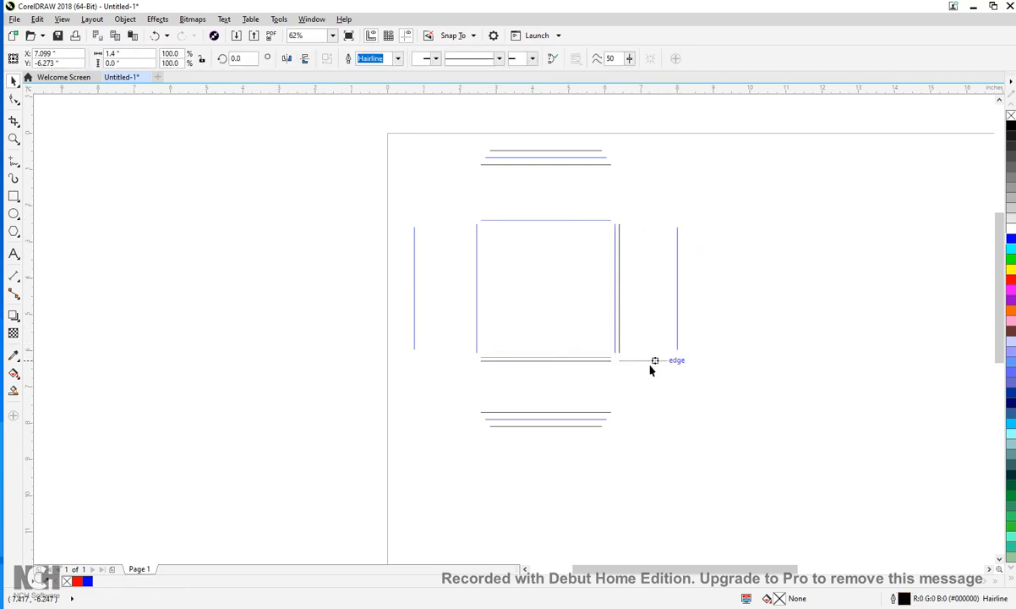
key("Delete")
- Delete the black lines just below and just right of the centre panel's blue bend lines
left_click(605, 356)
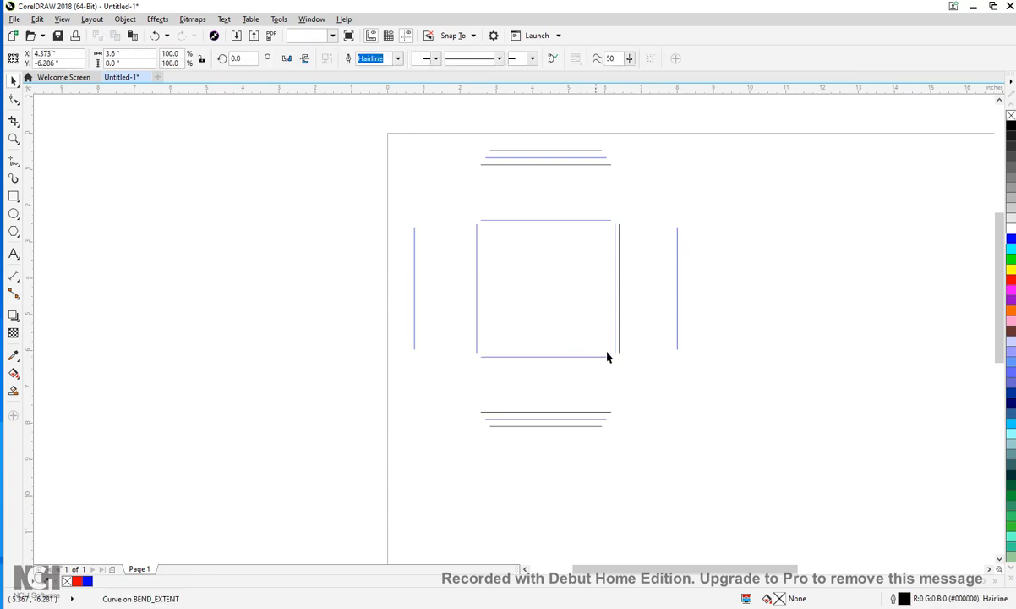
key("Delete")
left_click(618, 329)
key("Delete")
- Delete the black lines on both sides of the lower flange's blue bend line
left_click(597, 427)
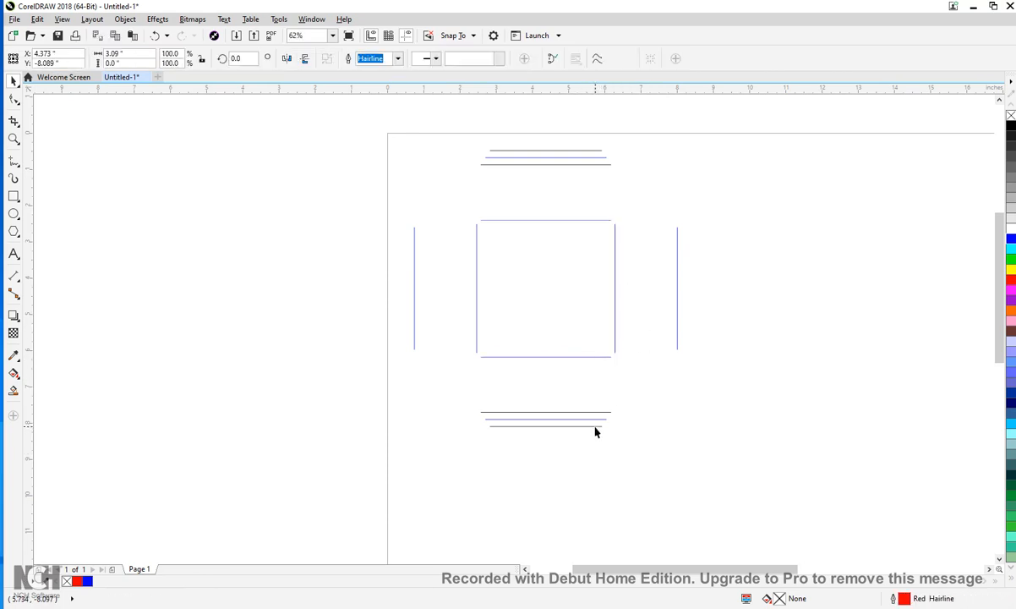
key("Delete")
left_click(592, 412)
key("Delete")
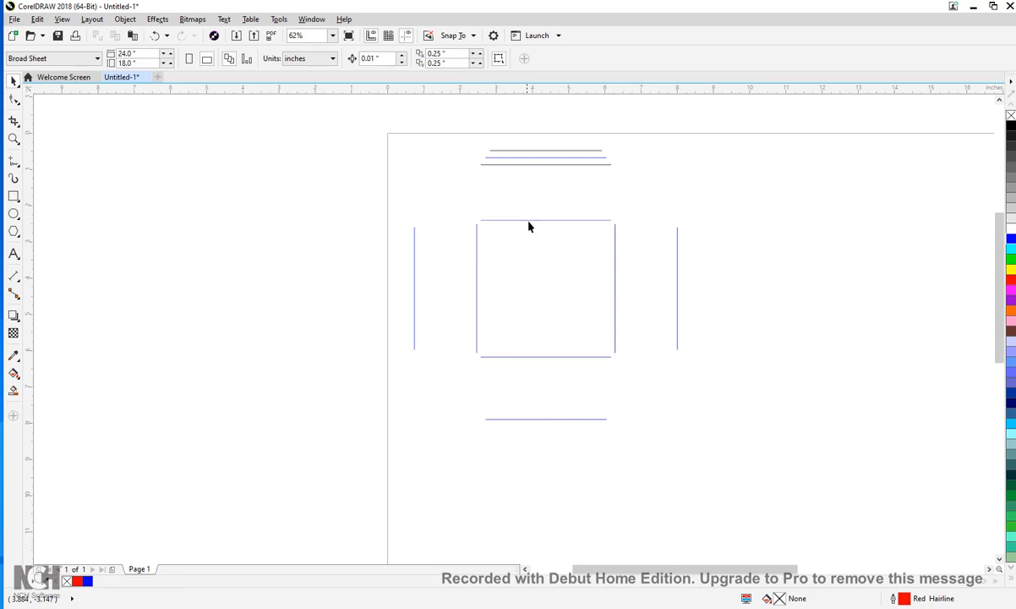
- Delete the black lines on both sides of the upper flange's blue bend line
left_click(546, 165)
key("Delete")
left_click(550, 150)
key("Delete")
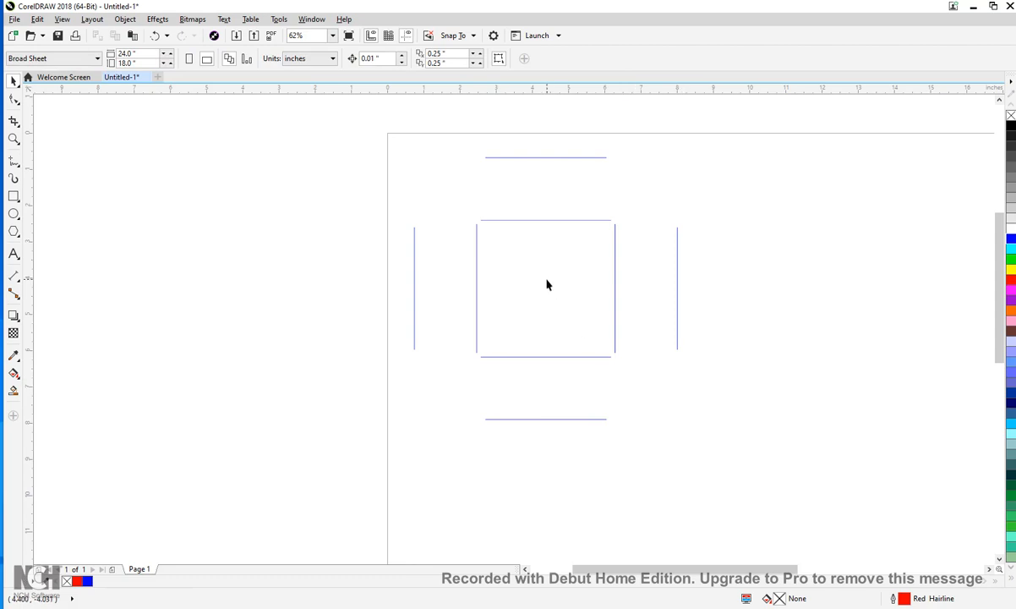
- Paste the red outer profile back around the blue bend lines and deselect it
key("ctrl+v")
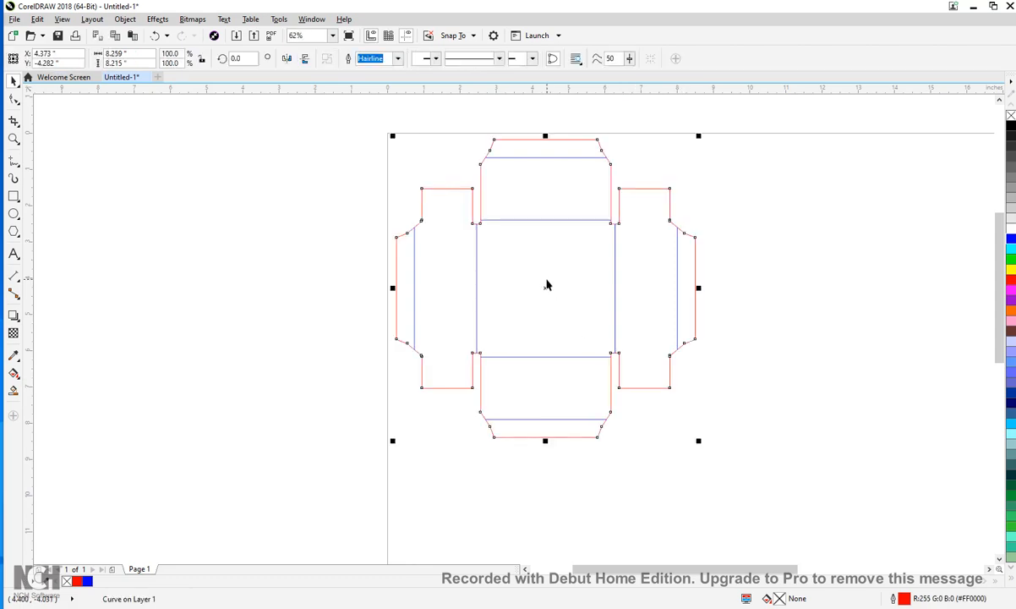
left_click(783, 349)
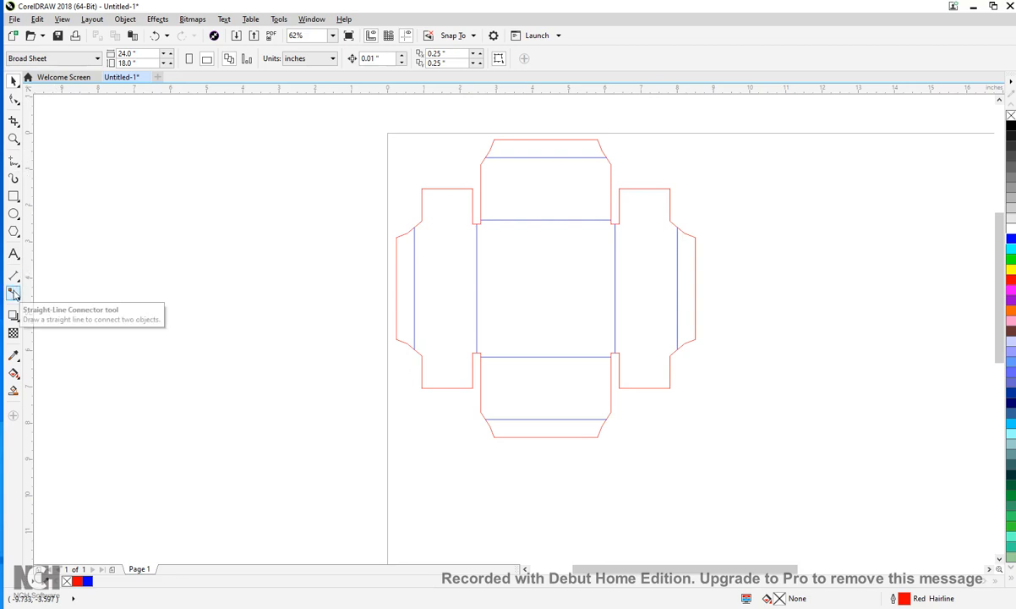
- Draw a horizontal 2-point line about 1.612 in long from the centre panel's upper bend line across the base of the upper-left tab
left_click(15, 161)
left_click(56, 174)
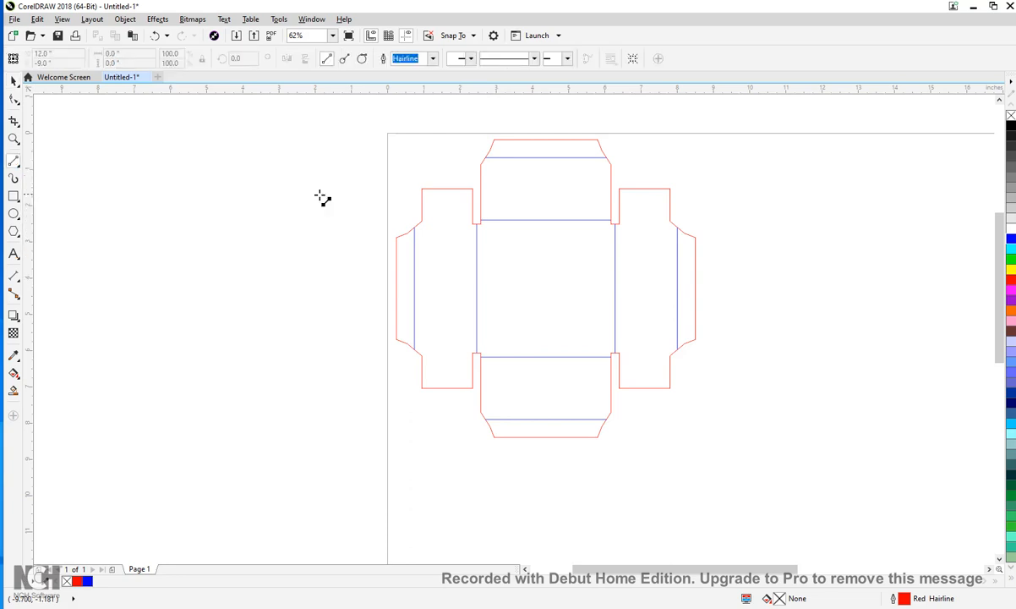
scroll(494, 241, "up", 5)
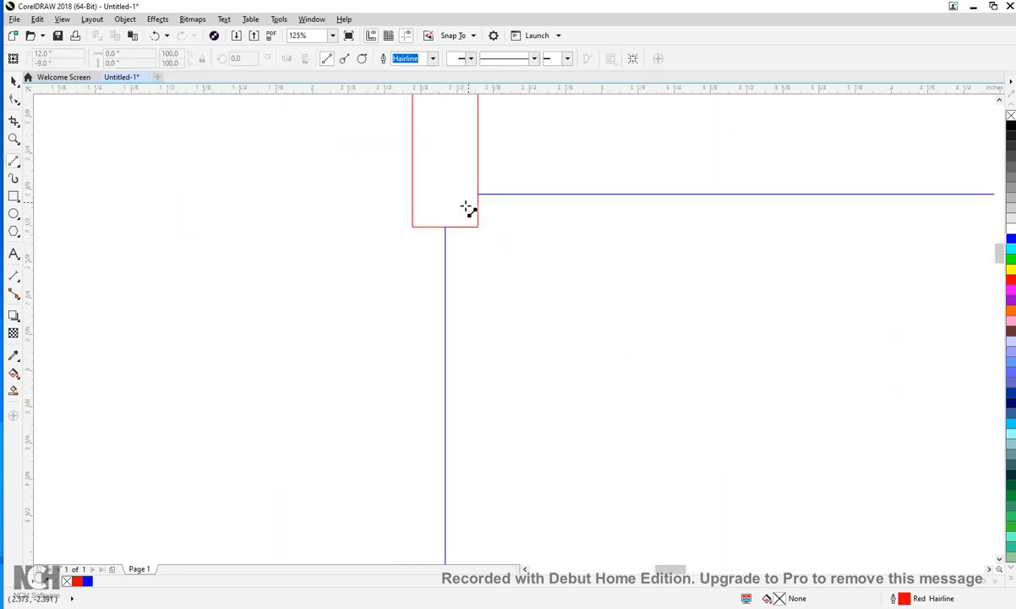
left_click(412, 196)
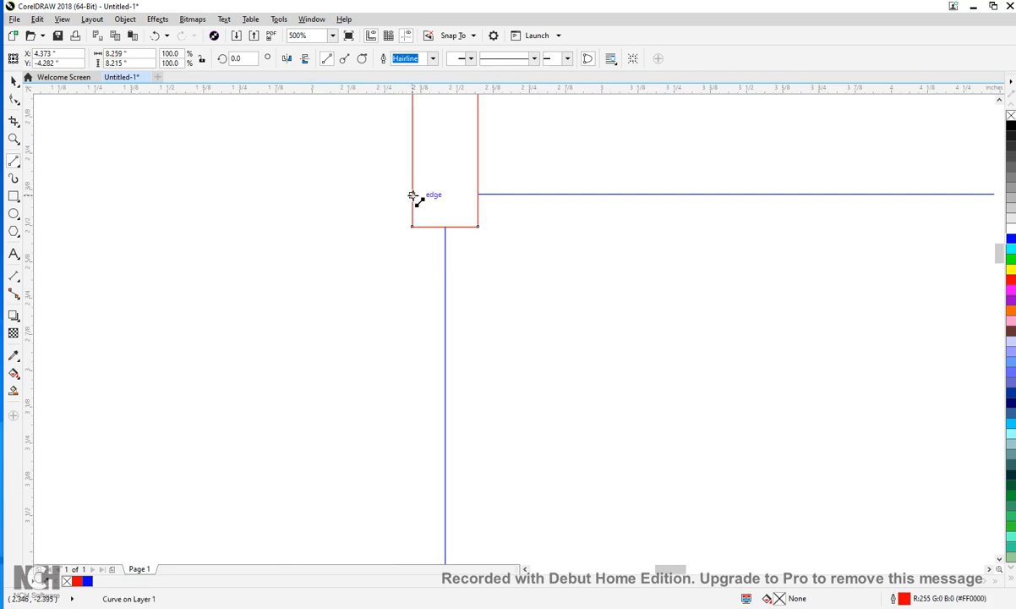
left_click(478, 194)
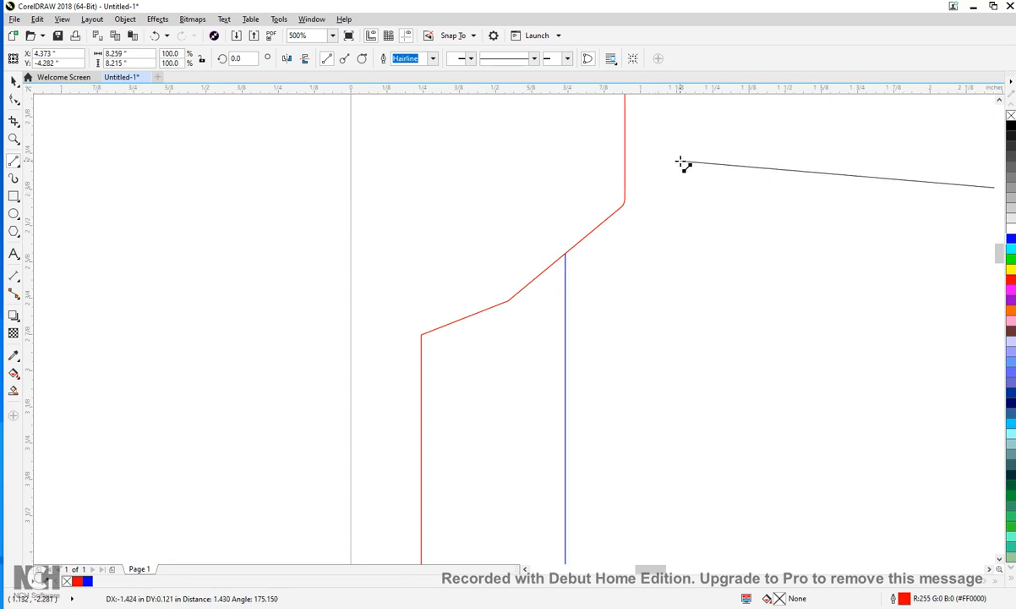
left_click_drag(625, 195, 625, 196)
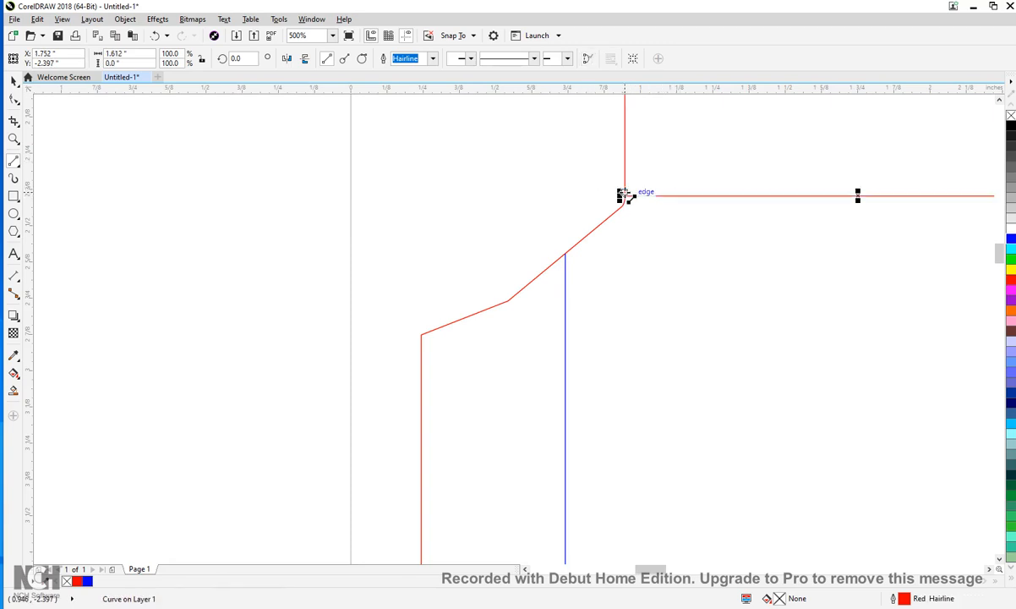
- Set the new line's outline to blue and shorten it to about 1.4 in so it ends at the tab's inner edge
scroll(639, 216, "down", 2)
left_click_drag(785, 212, 617, 186)
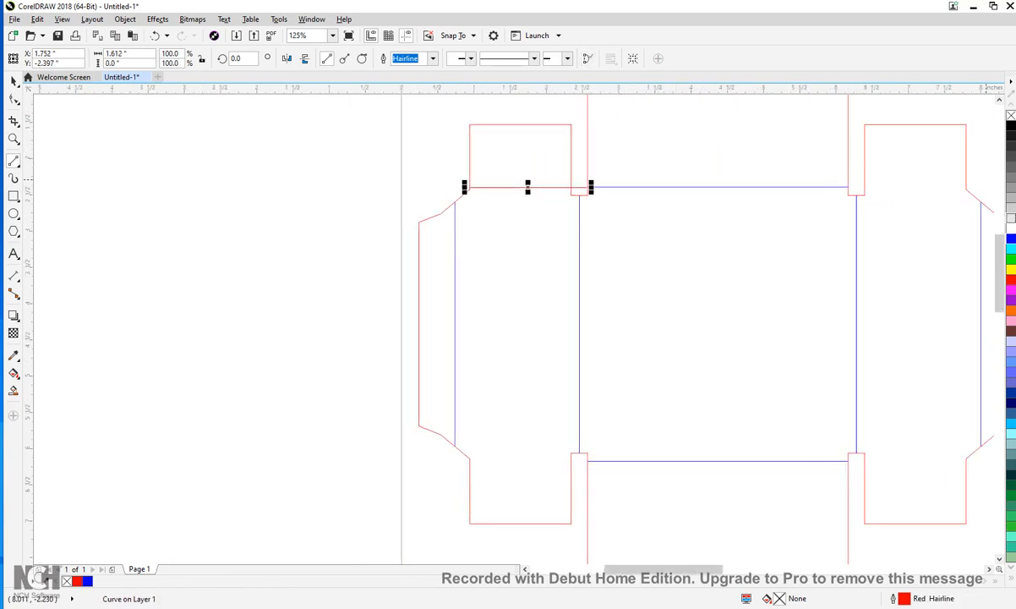
right_click(1012, 238)
scroll(558, 181, "up", 2)
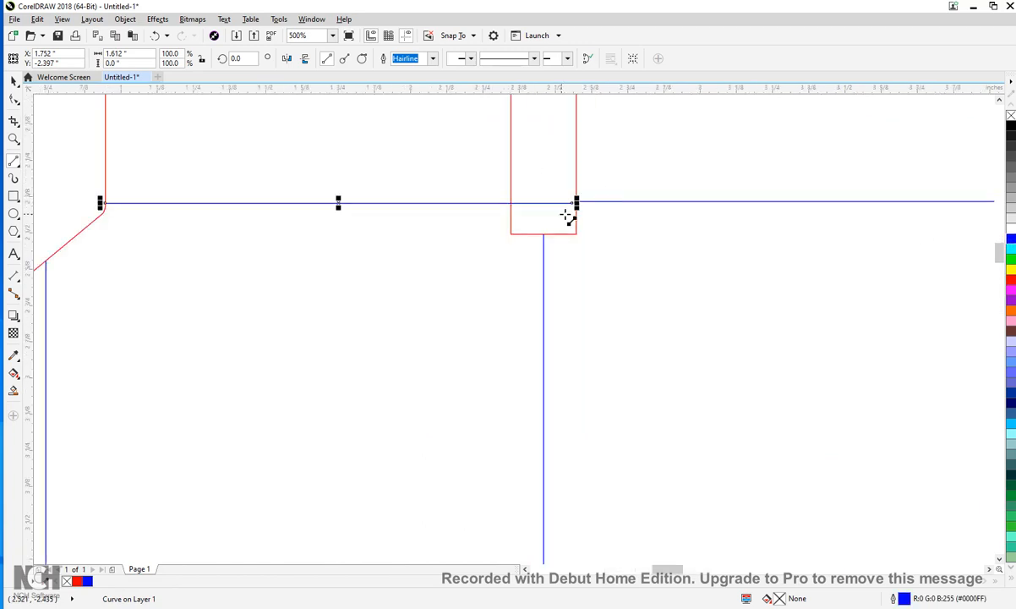
left_click_drag(575, 203, 511, 197)
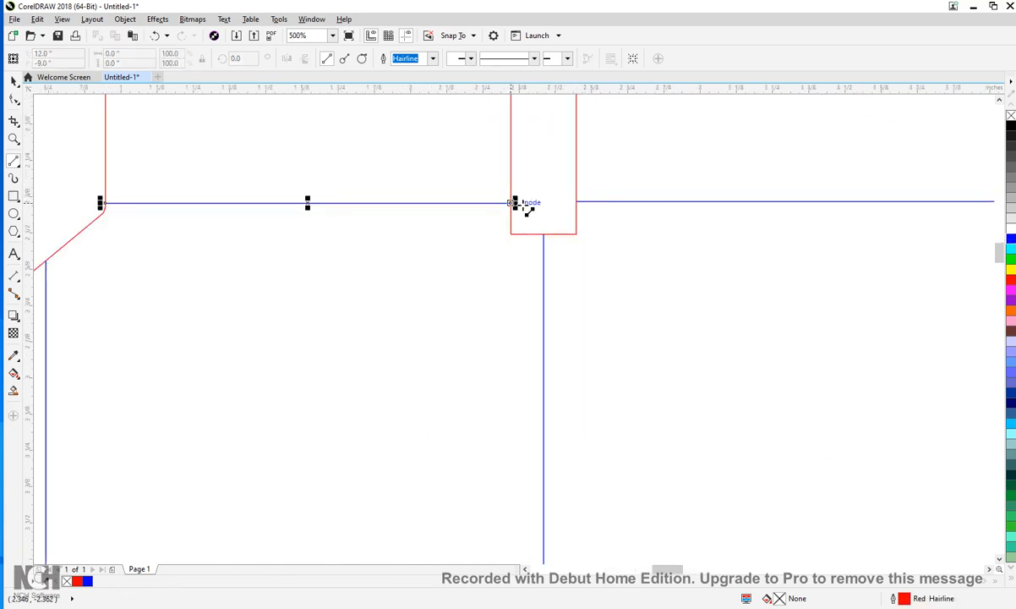
scroll(526, 209, "down", 2)
key("Escape")
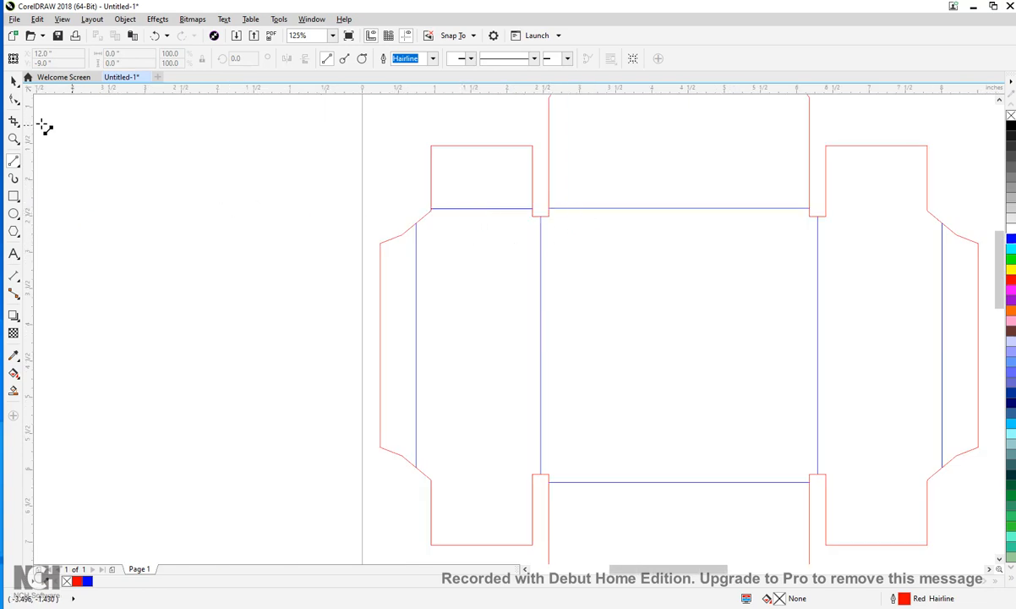
- Delete the blue line drawn across the base of the upper-left tab
left_click(14, 79)
left_click(481, 210)
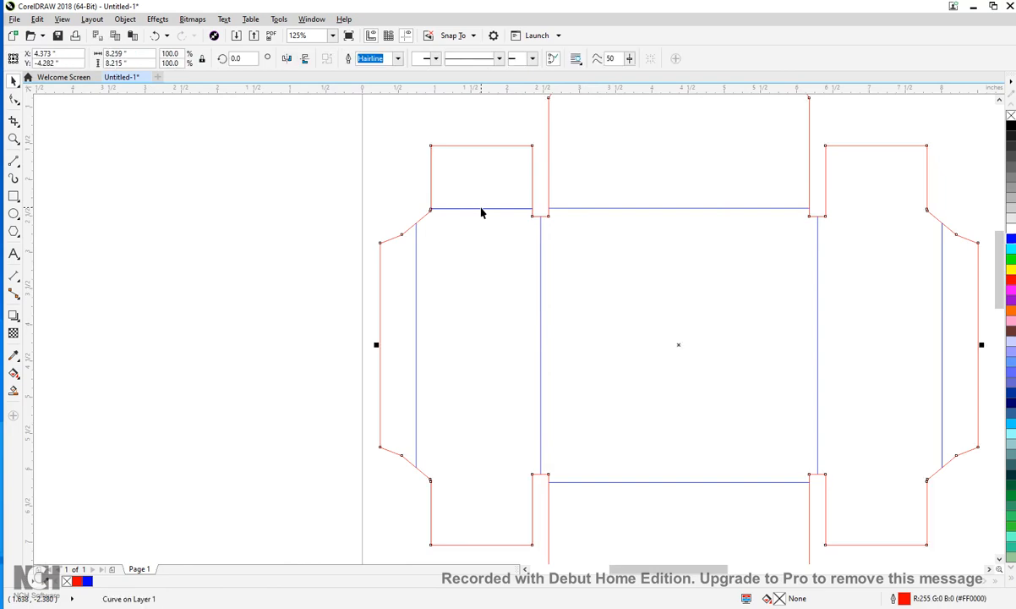
left_click(469, 209)
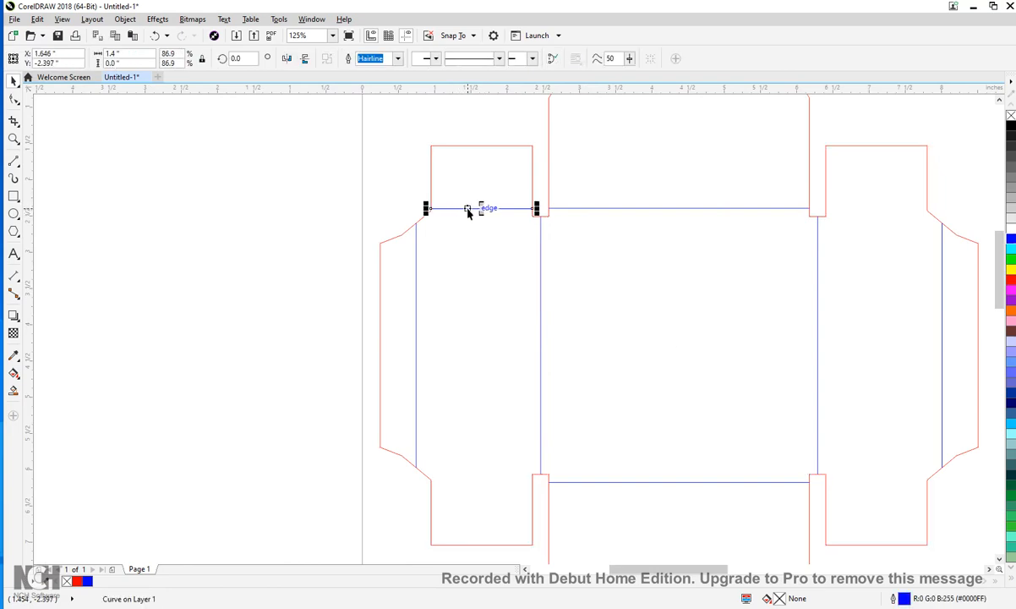
left_click(621, 193)
scroll(646, 287, "down", 2)
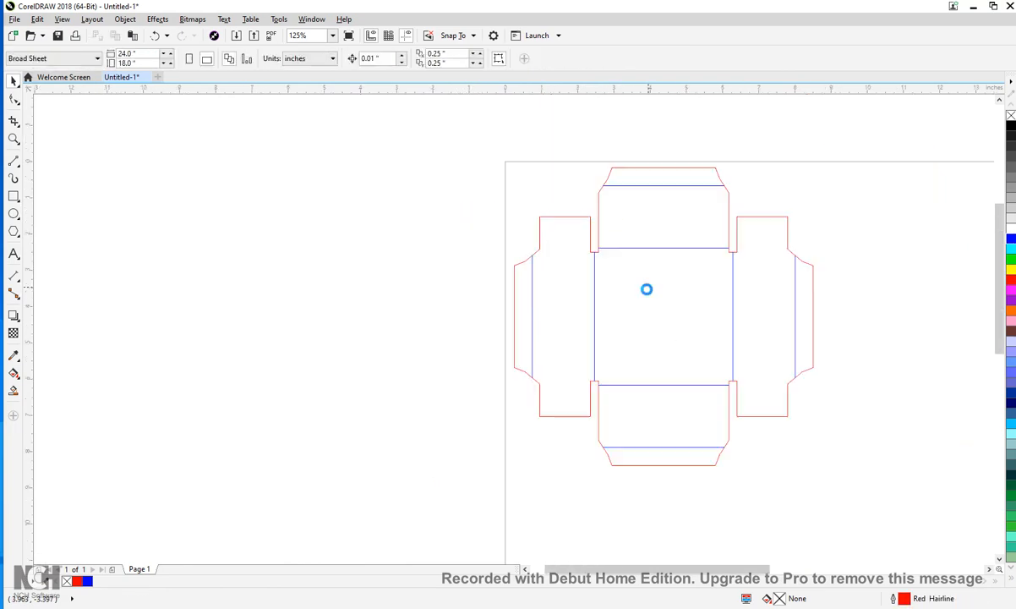
left_click_drag(738, 371, 594, 350)
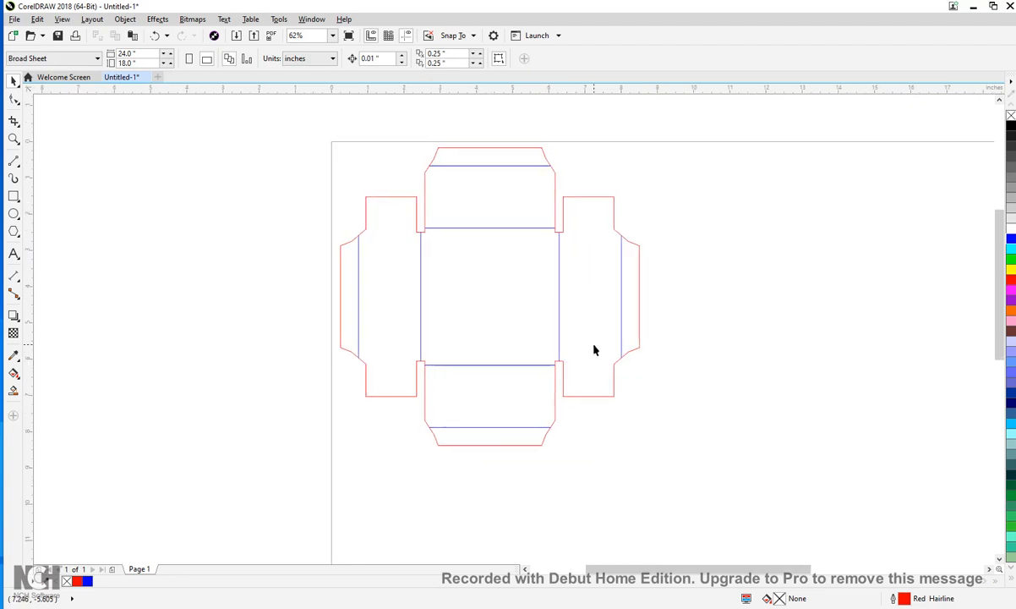